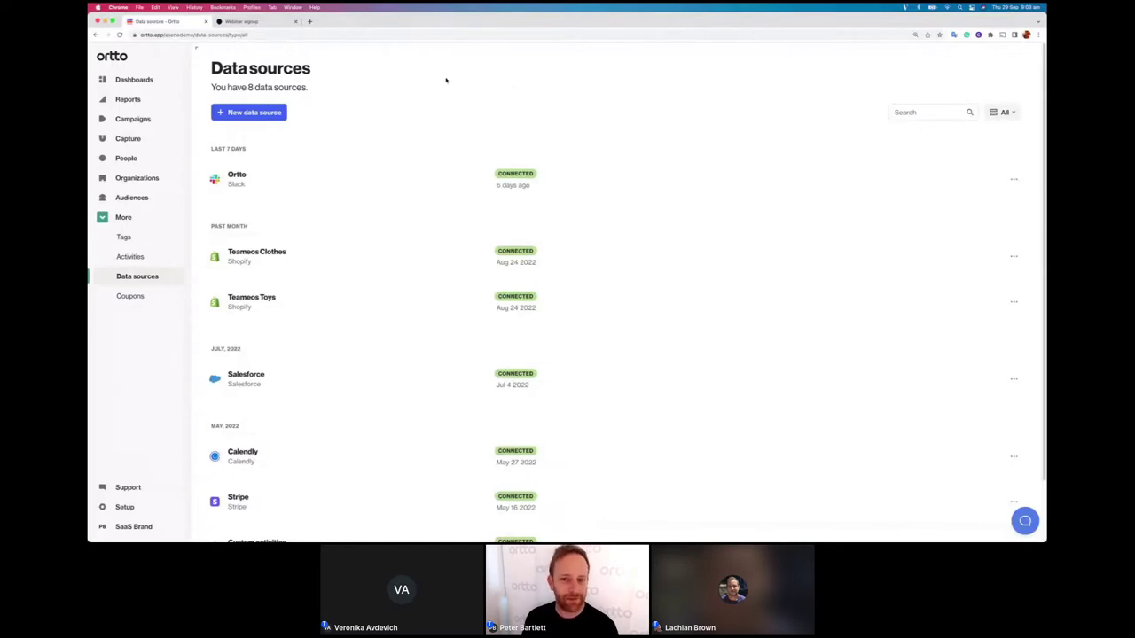
# Step: Open the New data source catalogue from the Data sources page
pyautogui.click(246, 113)
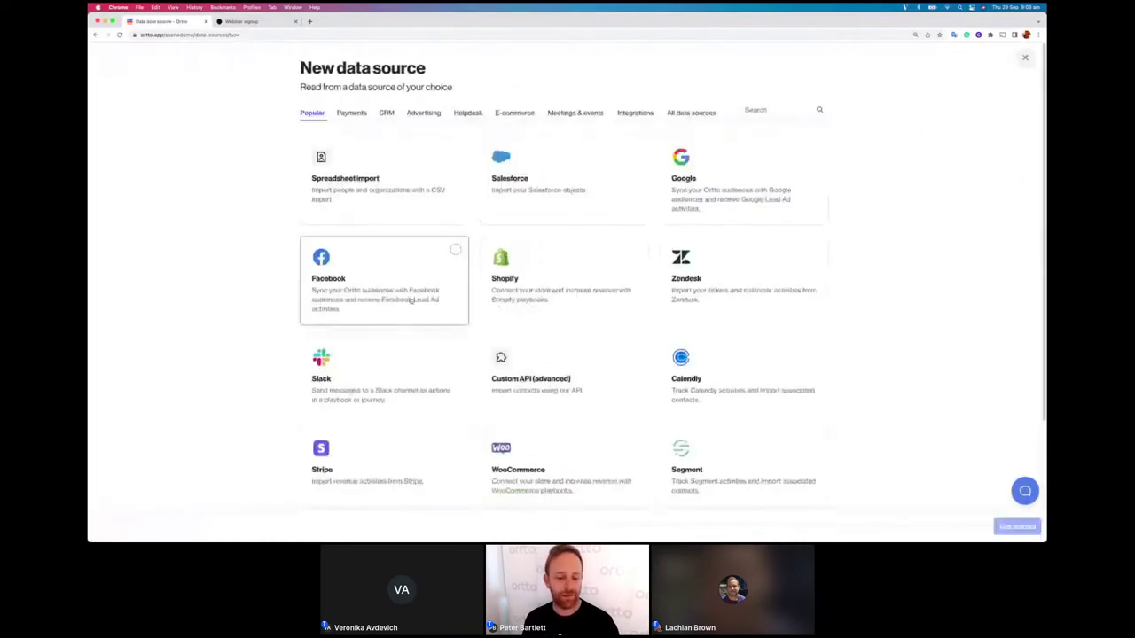
# Step: Choose Typeform from the catalogue and proceed to Typeform's access authorisation page
pyautogui.scroll(-2, 411, 298)
pyautogui.click(393, 443)
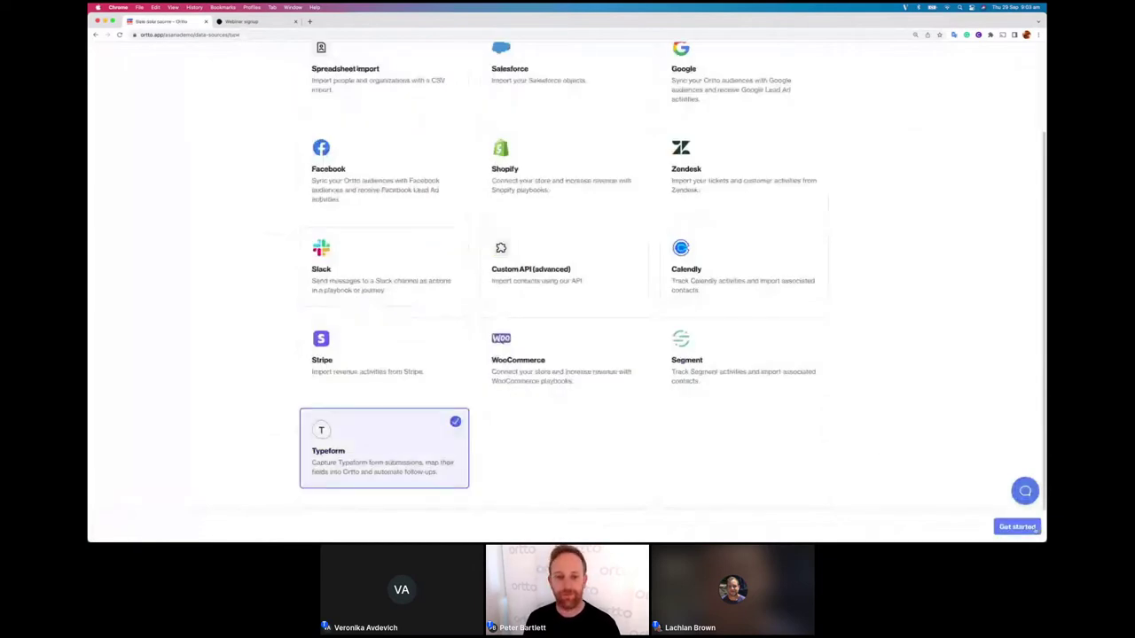
pyautogui.click(1017, 527)
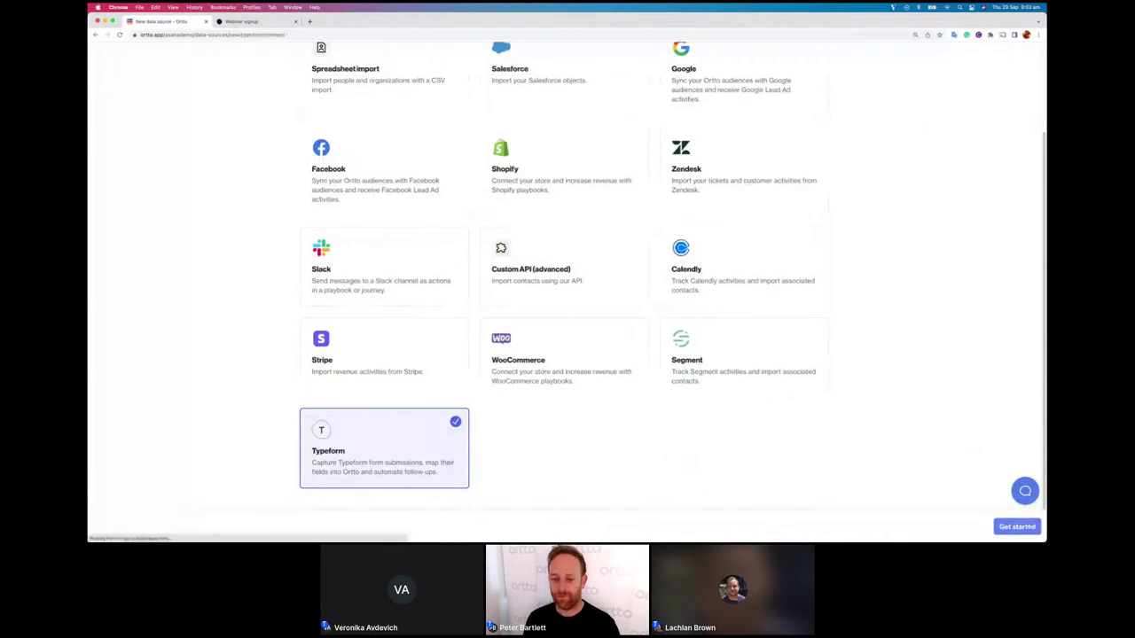
pyautogui.click(1021, 526)
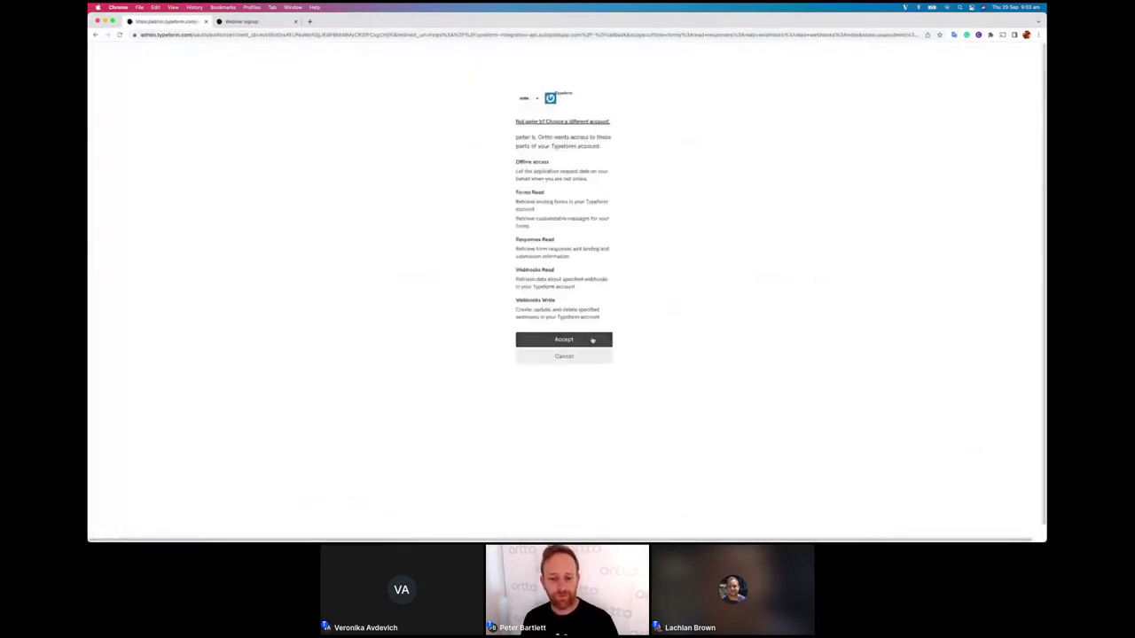
# Step: Accept Typeform's authorisation request for Ortto
pyautogui.click(592, 340)
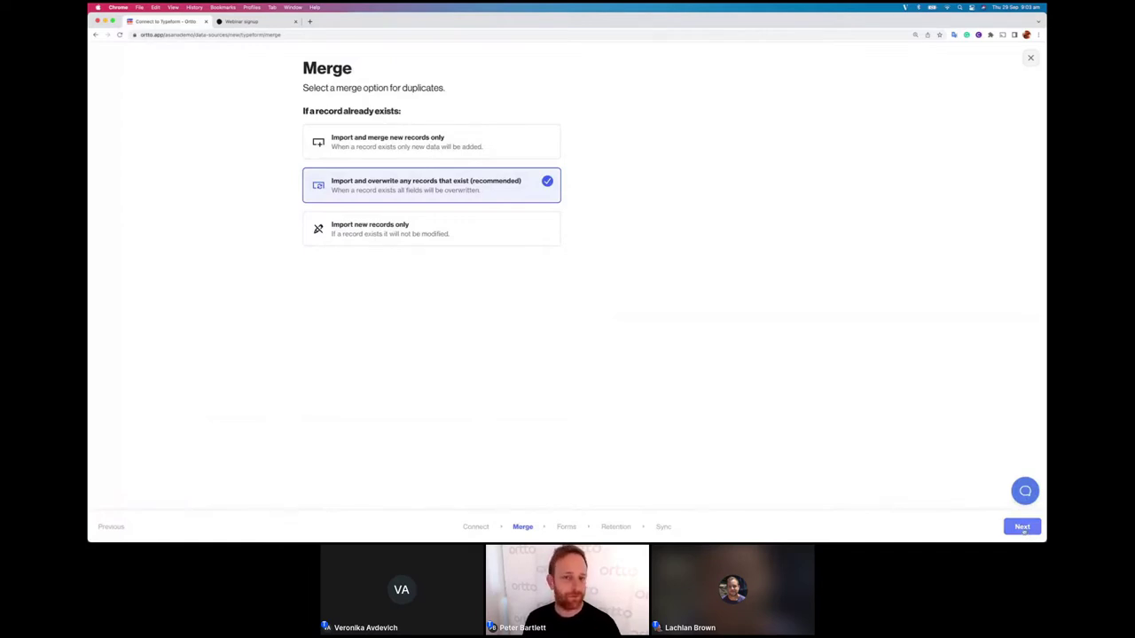
# Step: Keep 'Import and overwrite any records that exist' and continue to the Forms step
pyautogui.click(1022, 527)
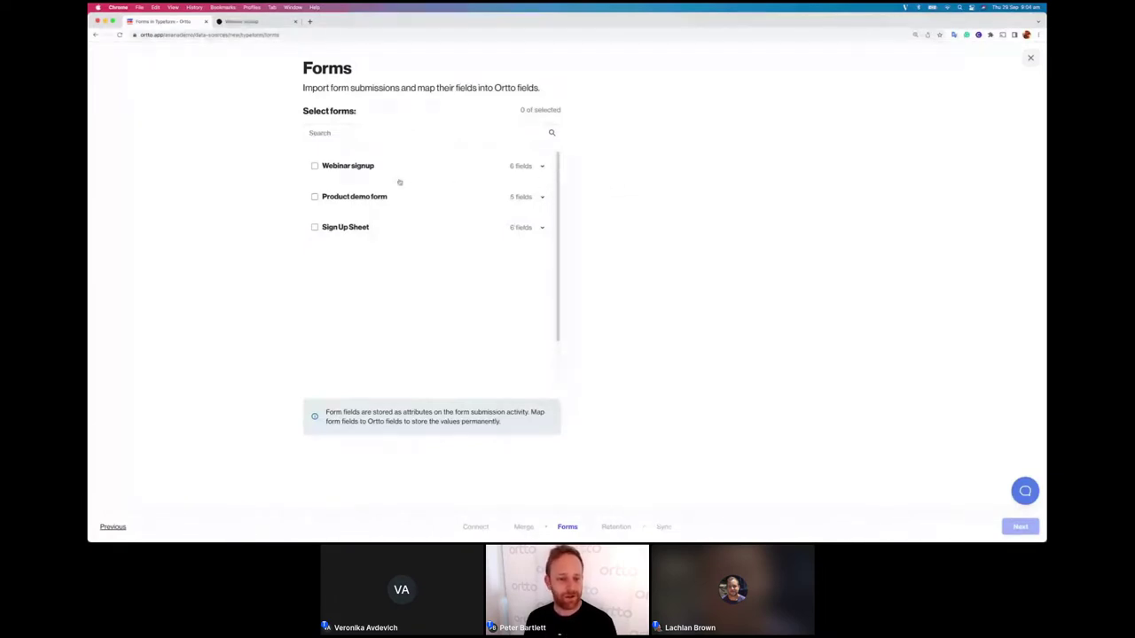
# Step: Select the Webinar signup form and map its First name and Last name fields
pyautogui.click(315, 167)
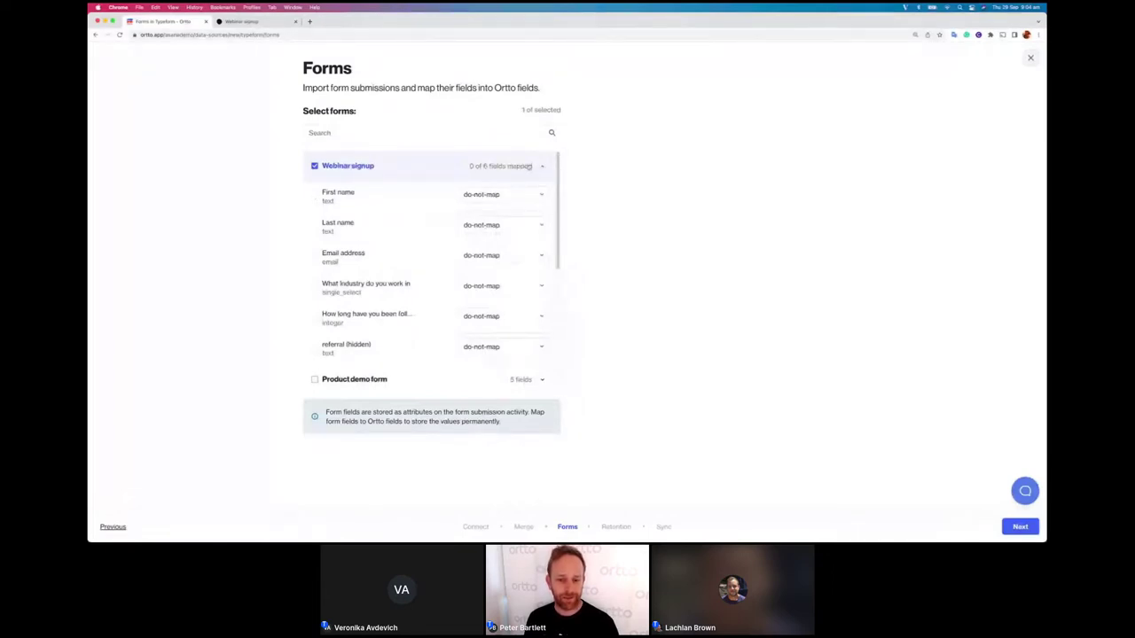
pyautogui.scroll(-3, 393, 182)
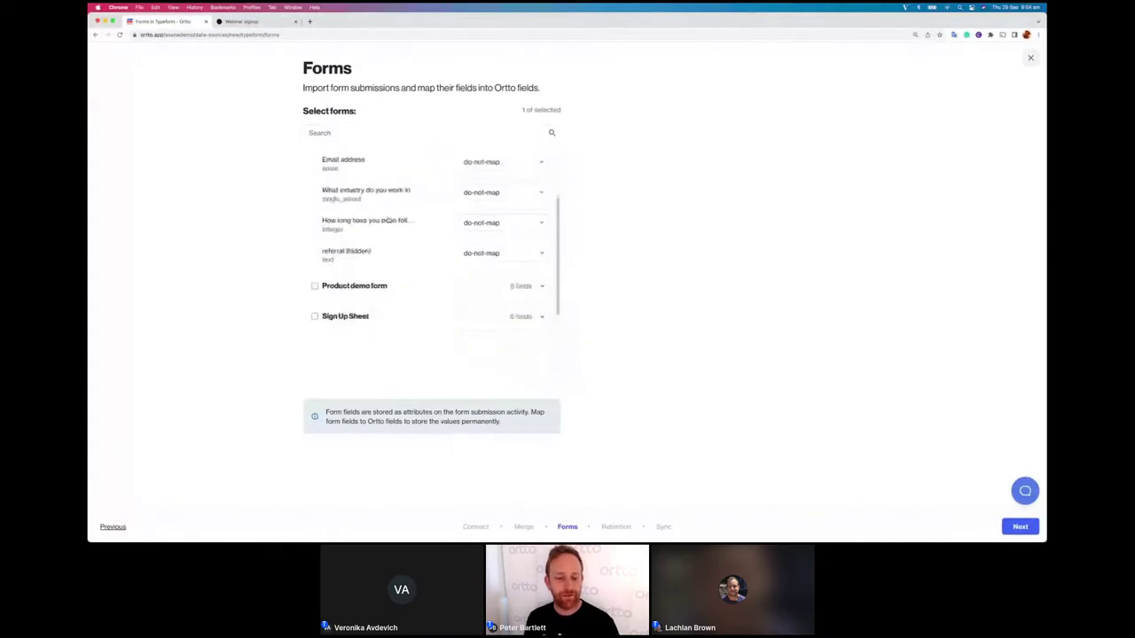
pyautogui.scroll(3, 387, 220)
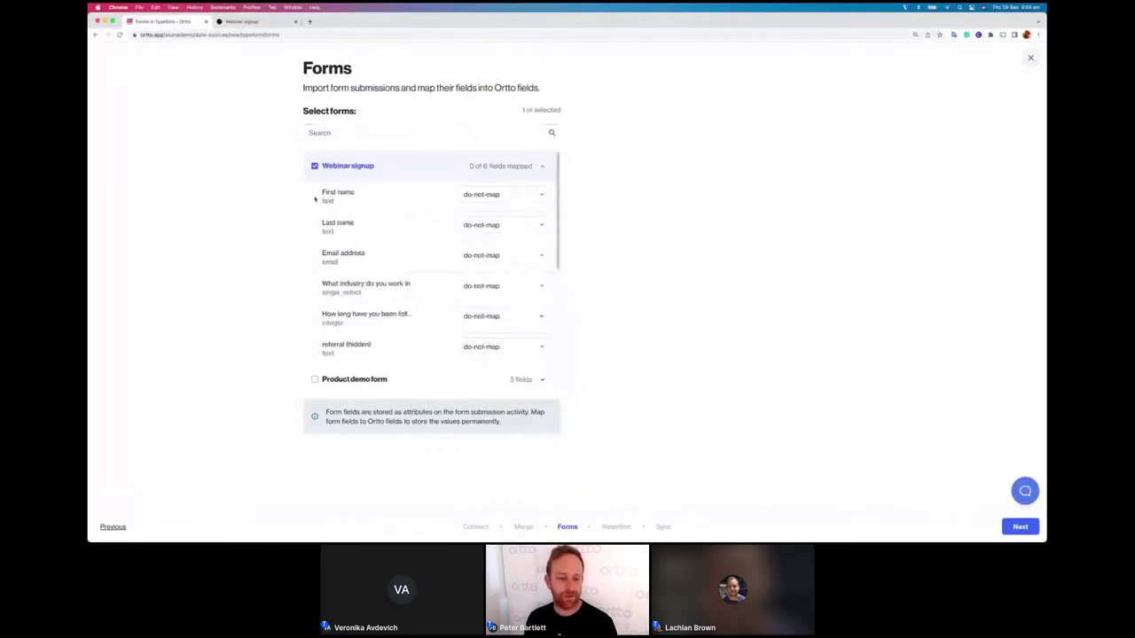
pyautogui.click(504, 196)
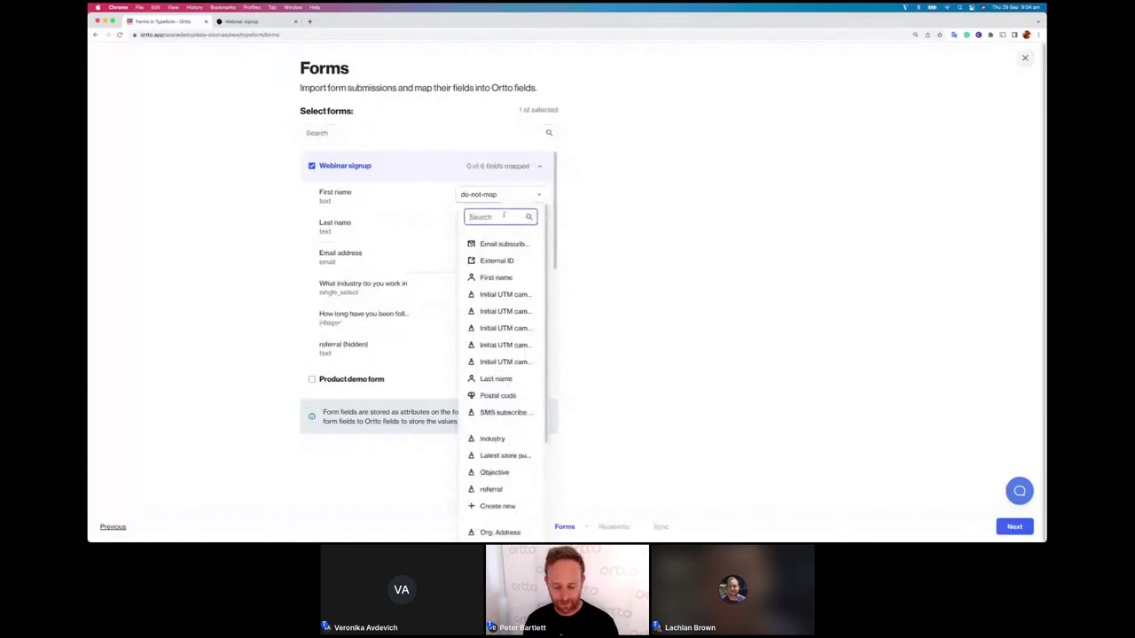
pyautogui.write('first')
pyautogui.click(496, 243)
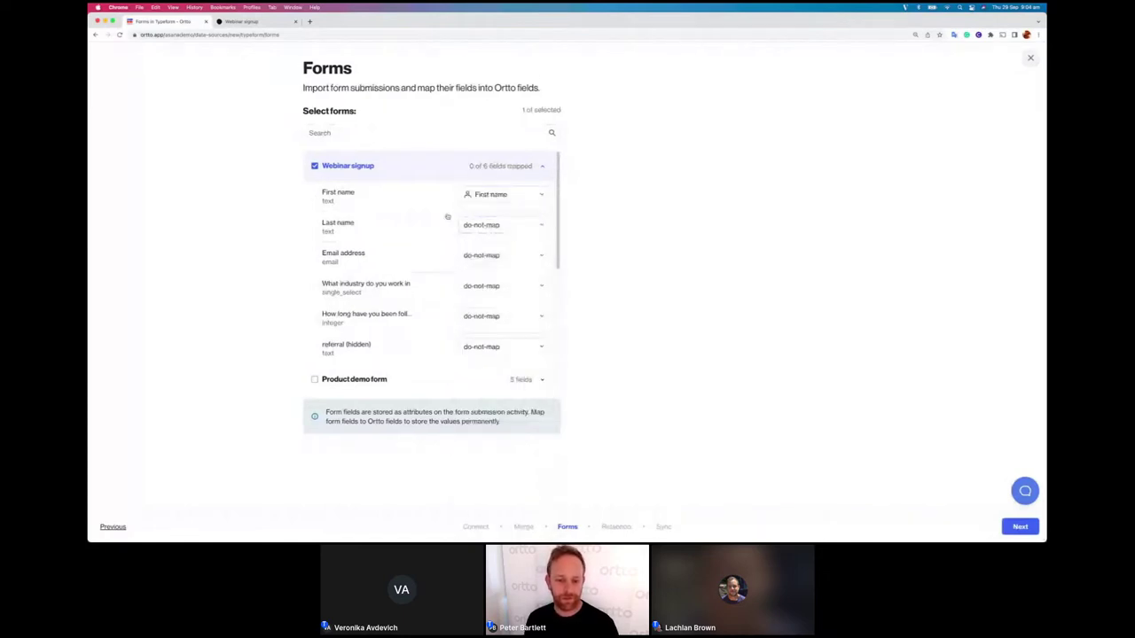
pyautogui.scroll(-2, 446, 216)
pyautogui.click(520, 164)
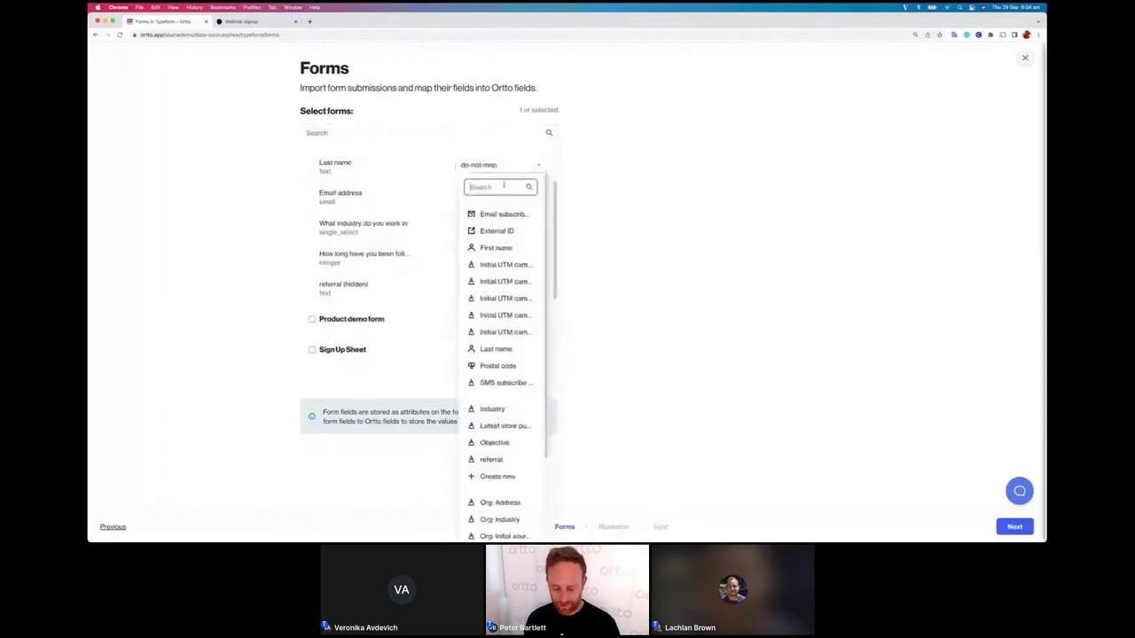
pyautogui.write('last')
pyautogui.click(487, 213)
# Step: Map Webinar signup's email, industry and years-following fields to Email, Industry and Years following
pyautogui.click(504, 195)
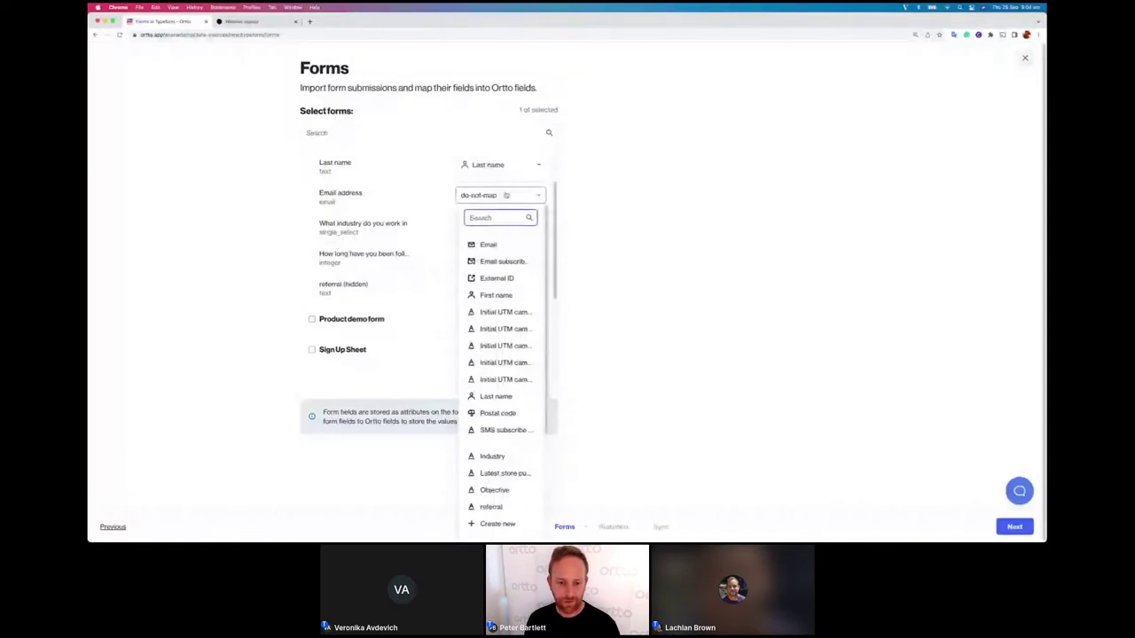
pyautogui.write('em')
pyautogui.click(490, 244)
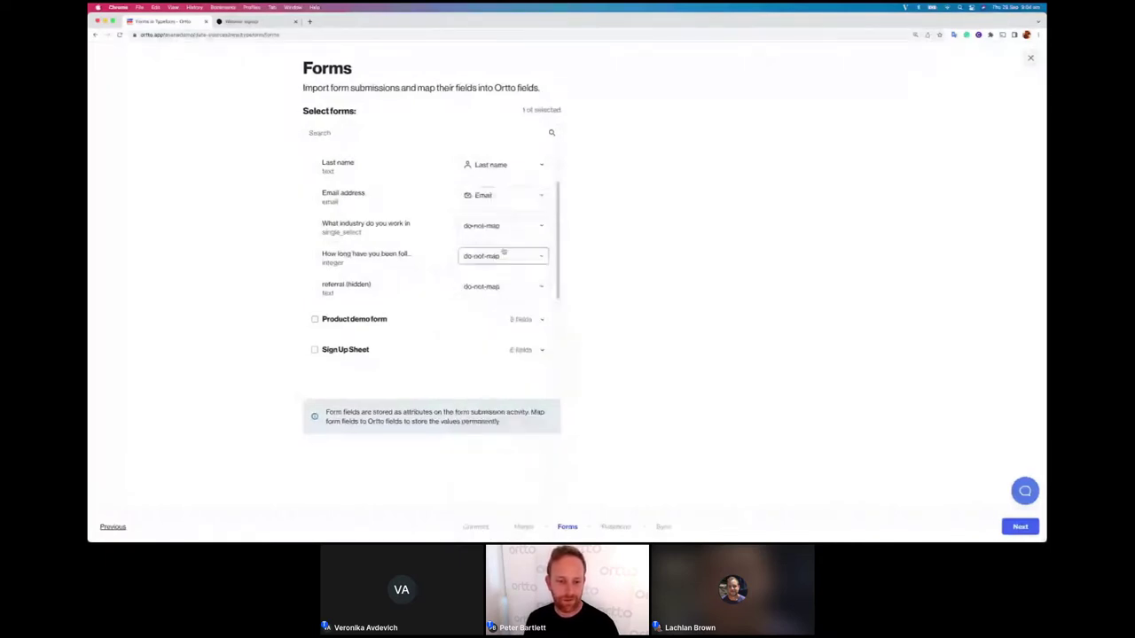
pyautogui.click(499, 226)
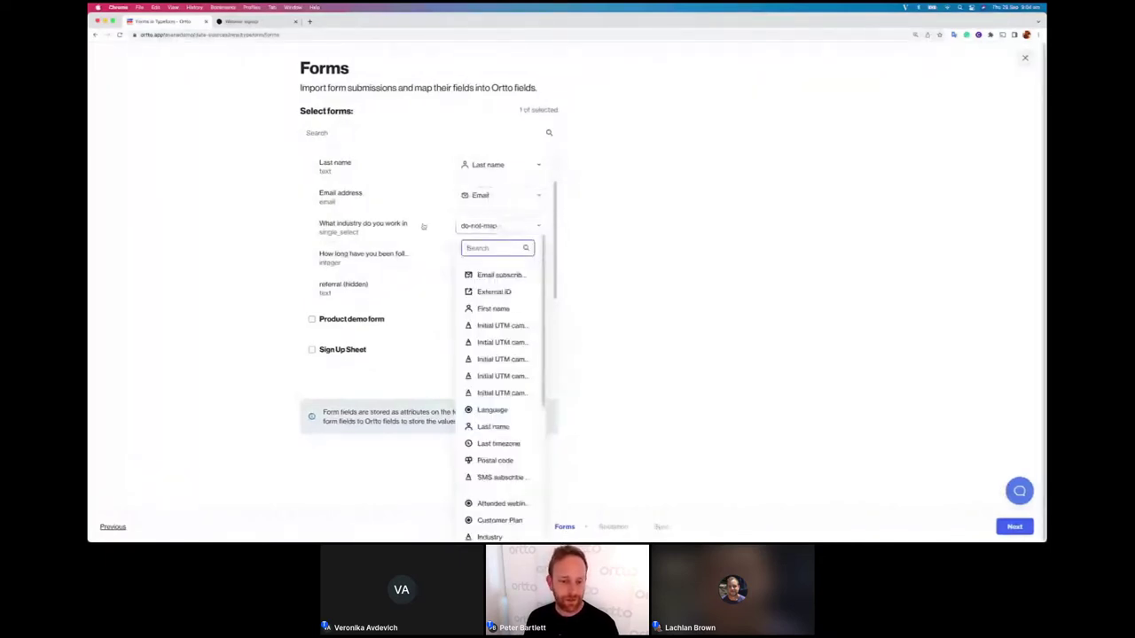
pyautogui.scroll(1, 426, 225)
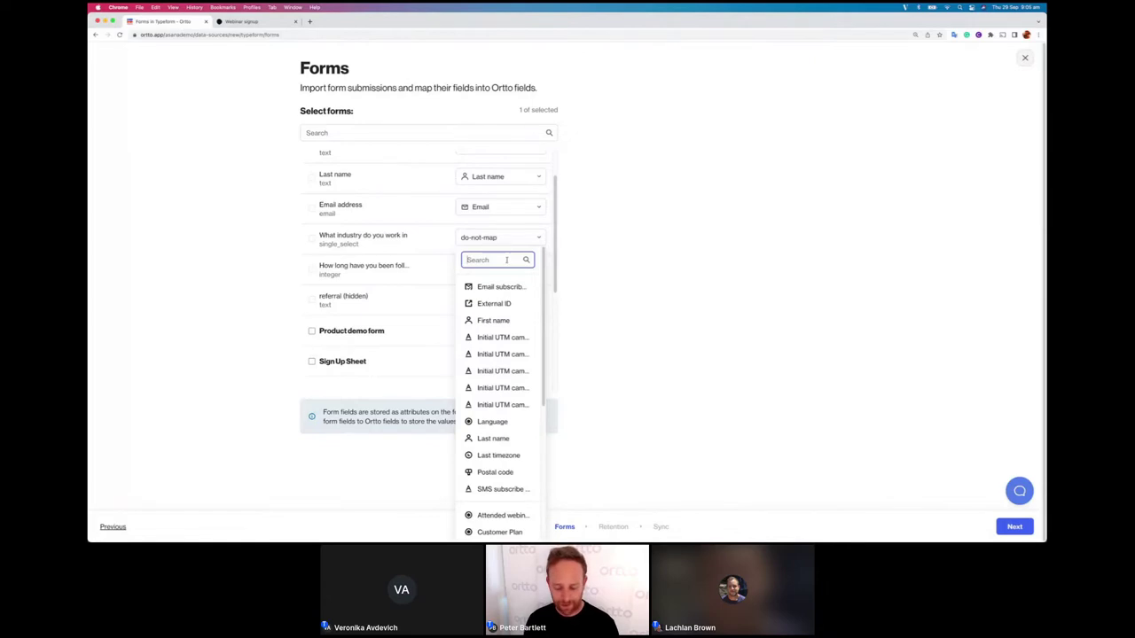
pyautogui.write('ind')
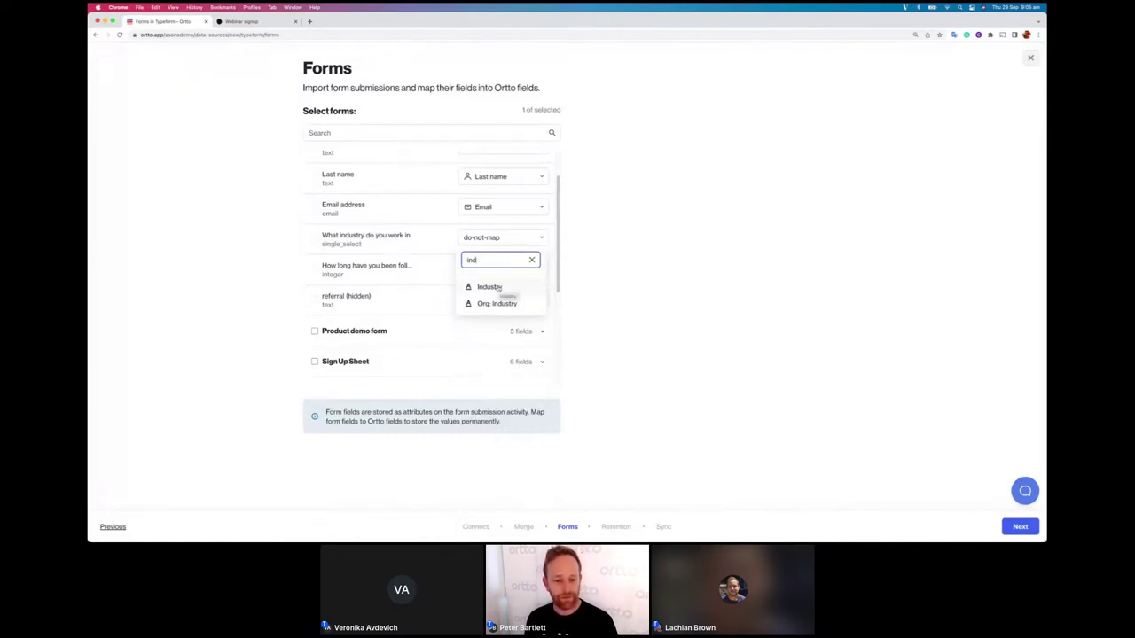
pyautogui.click(498, 289)
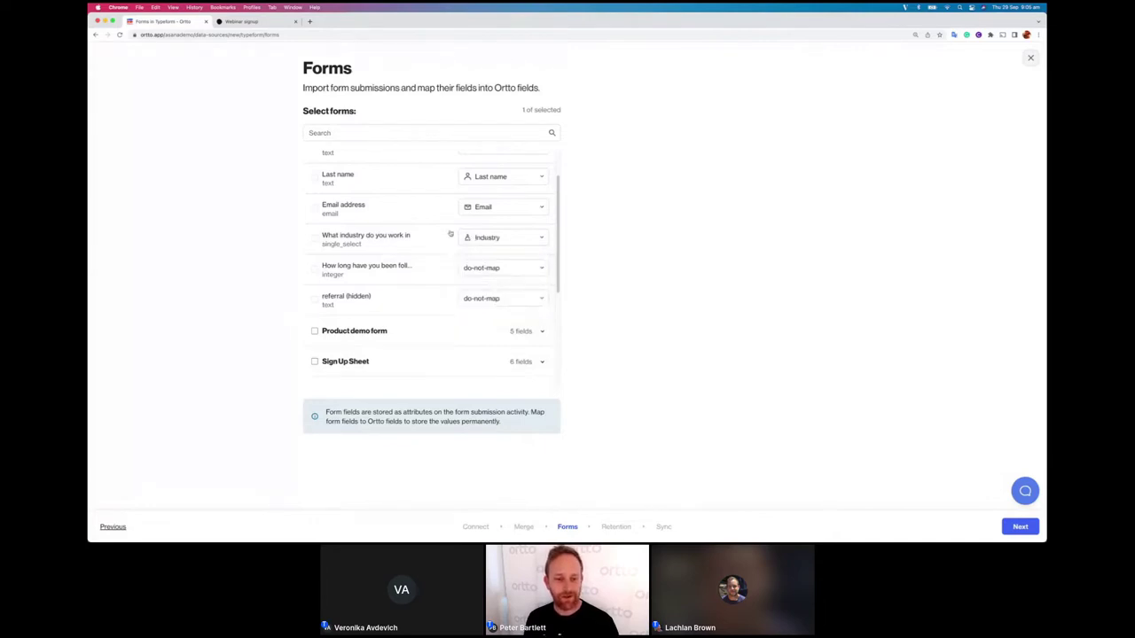
pyautogui.click(500, 269)
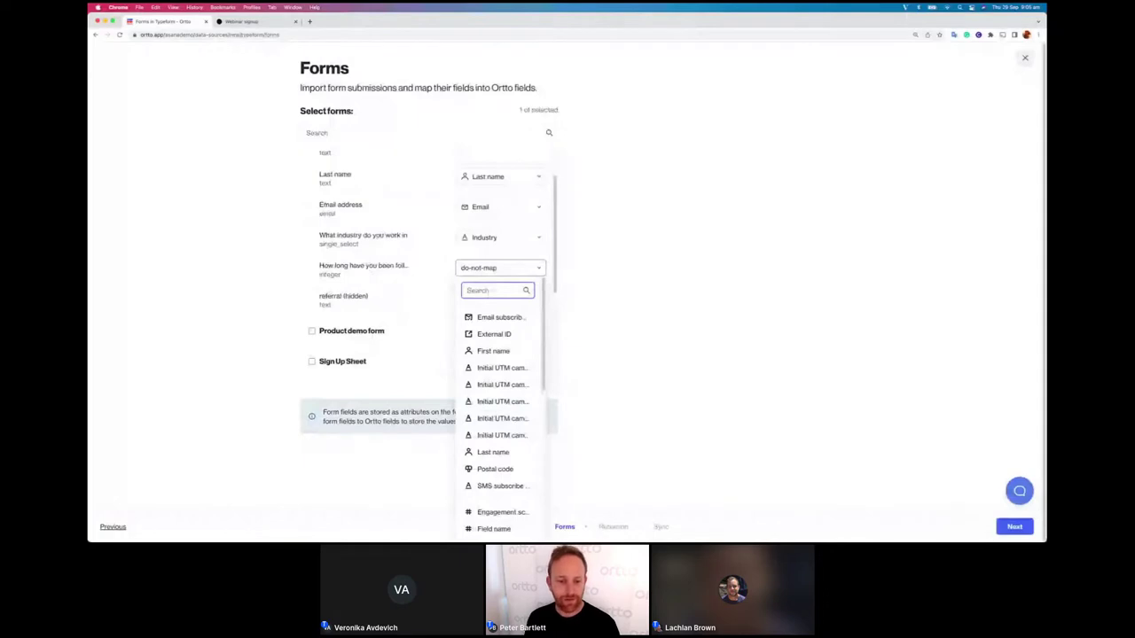
pyautogui.write('foll')
pyautogui.click(499, 317)
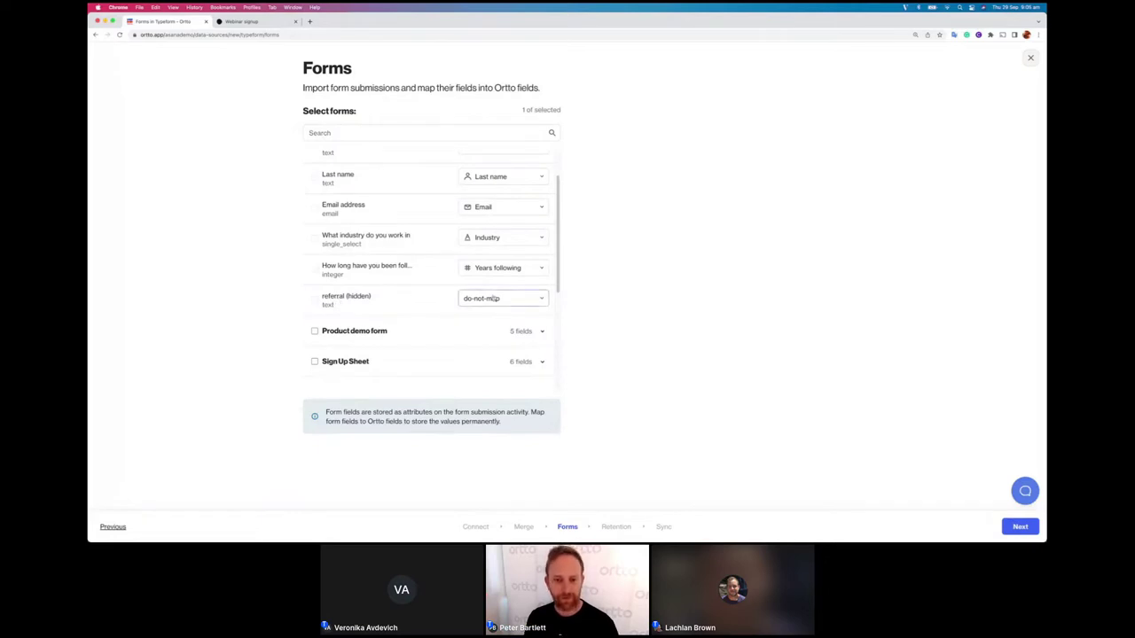
# Step: Map the hidden referral field to referral and review the Product demo form's fields
pyautogui.scroll(-5, 496, 222)
pyautogui.click(501, 266)
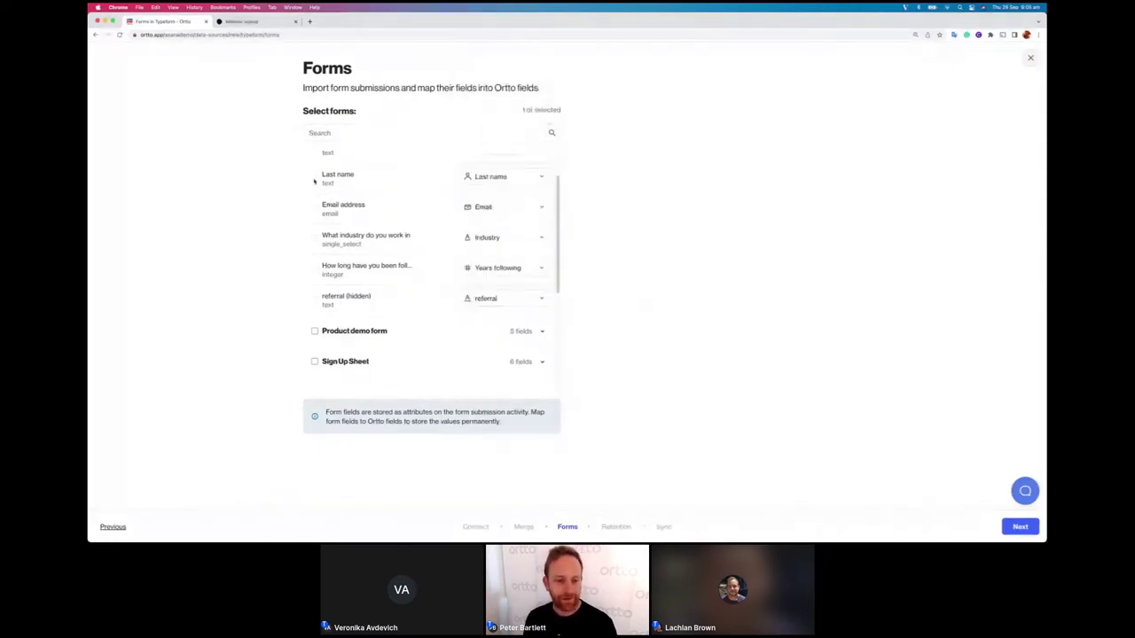
pyautogui.scroll(2, 313, 216)
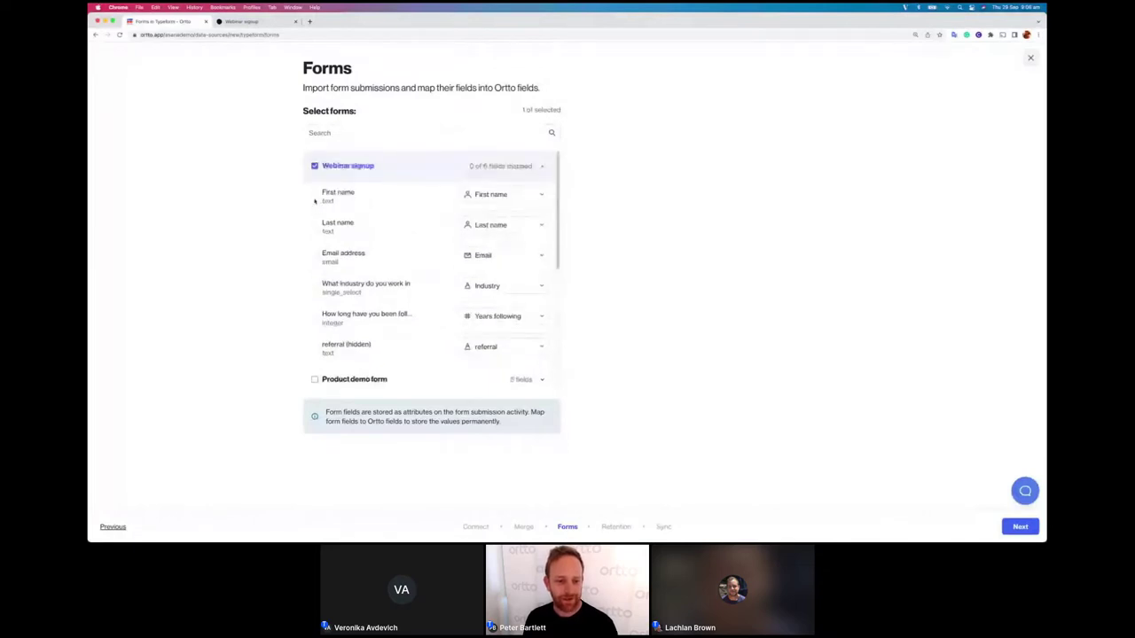
pyautogui.scroll(-2, 323, 261)
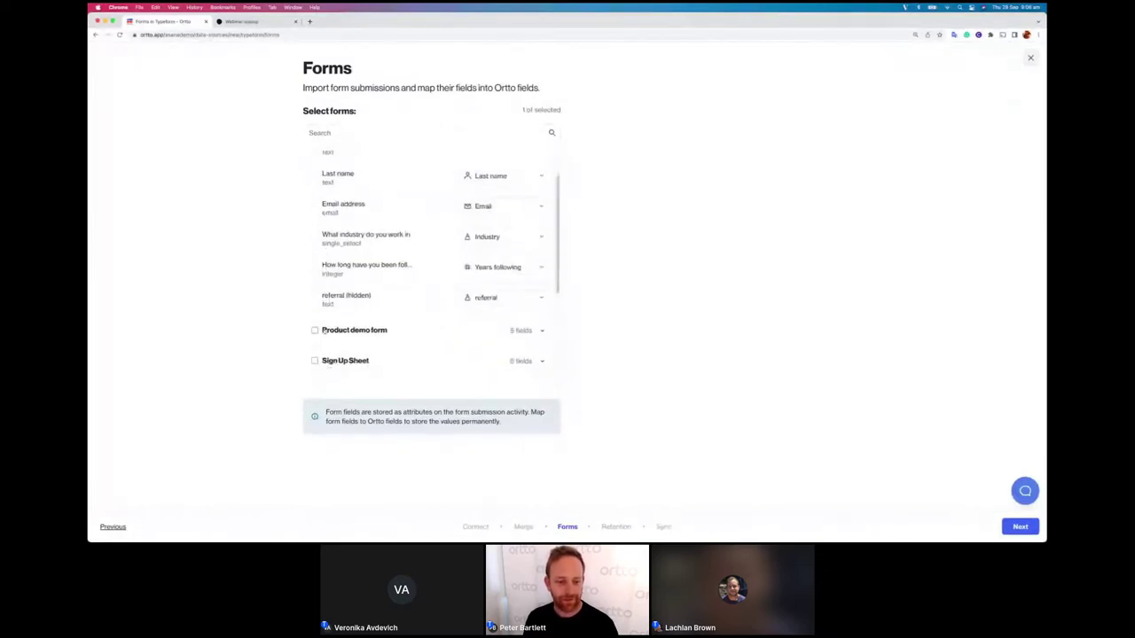
pyautogui.click(321, 329)
pyautogui.scroll(2, 337, 207)
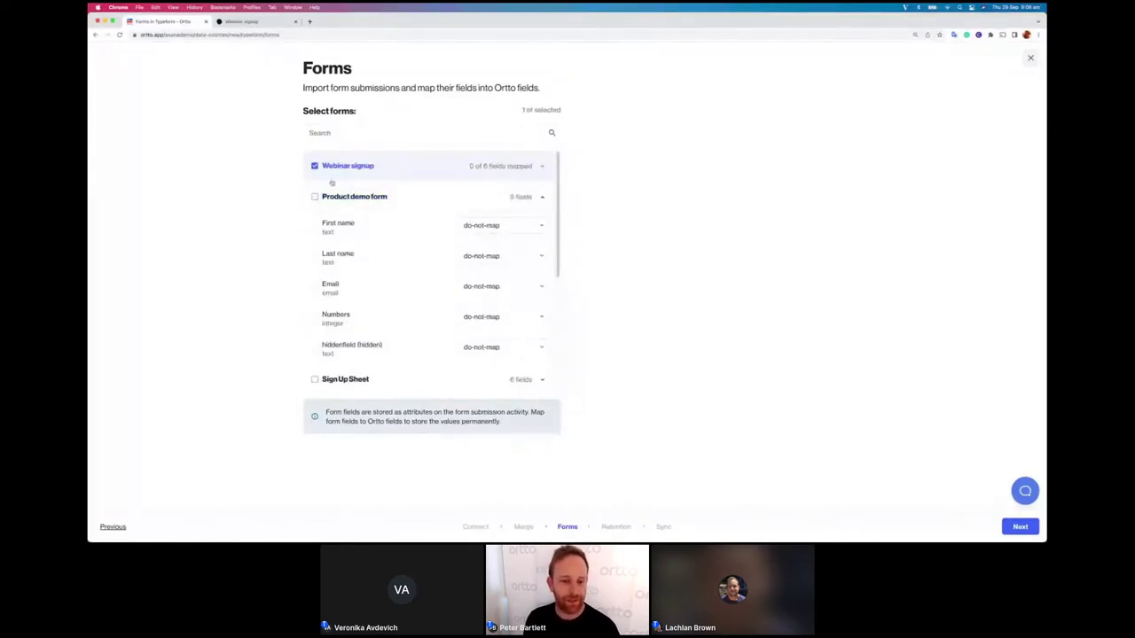
pyautogui.click(539, 167)
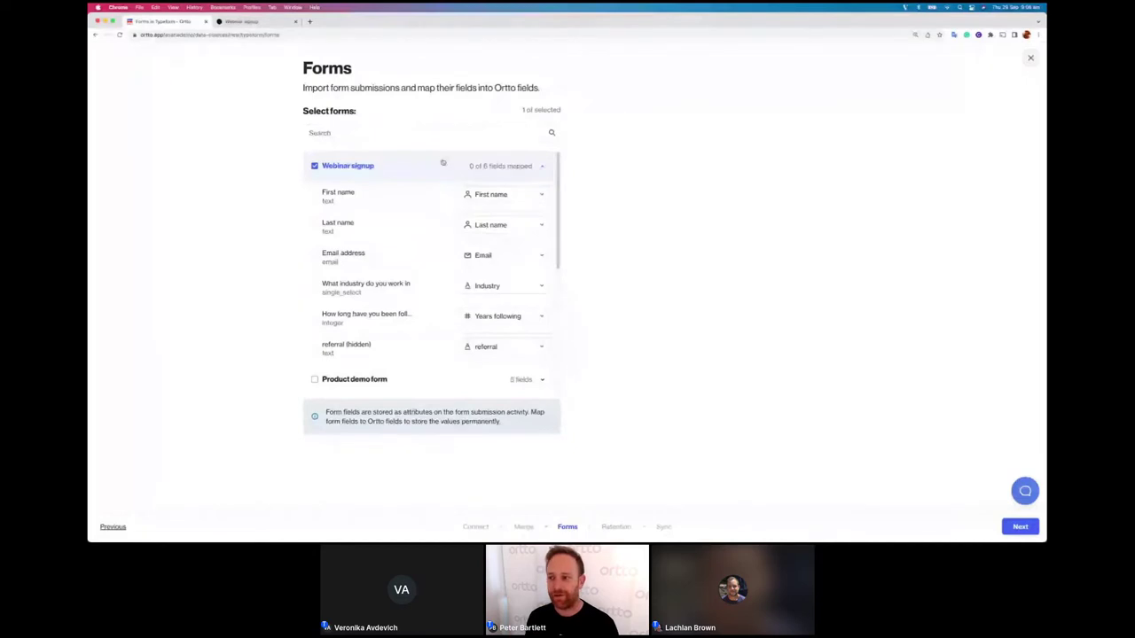
# Step: Close the form setup and try archiving Typeform, dismissing the failure message
pyautogui.click(1028, 59)
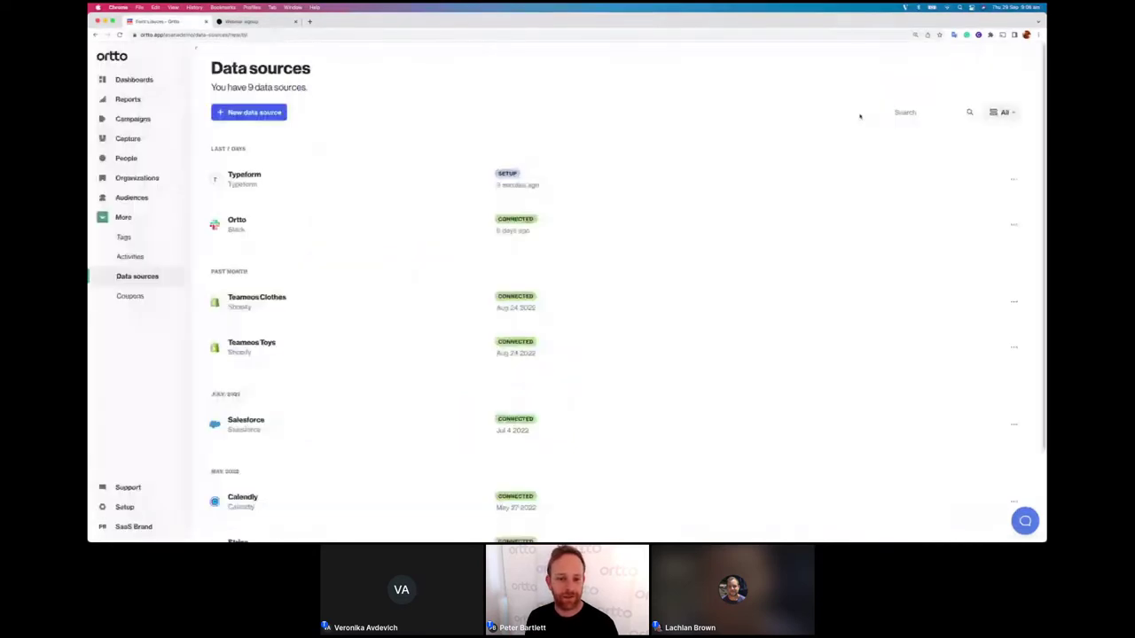
pyautogui.click(258, 183)
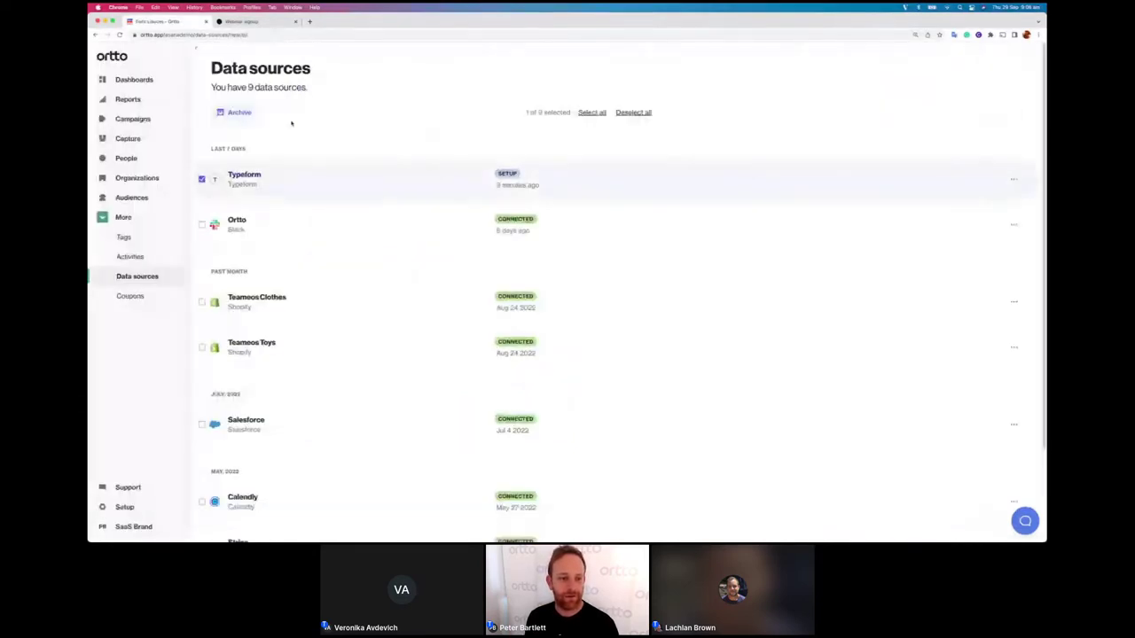
pyautogui.click(238, 113)
pyautogui.click(472, 320)
# Step: Disconnect Typeform from its details panel, then go to the People list
pyautogui.click(244, 175)
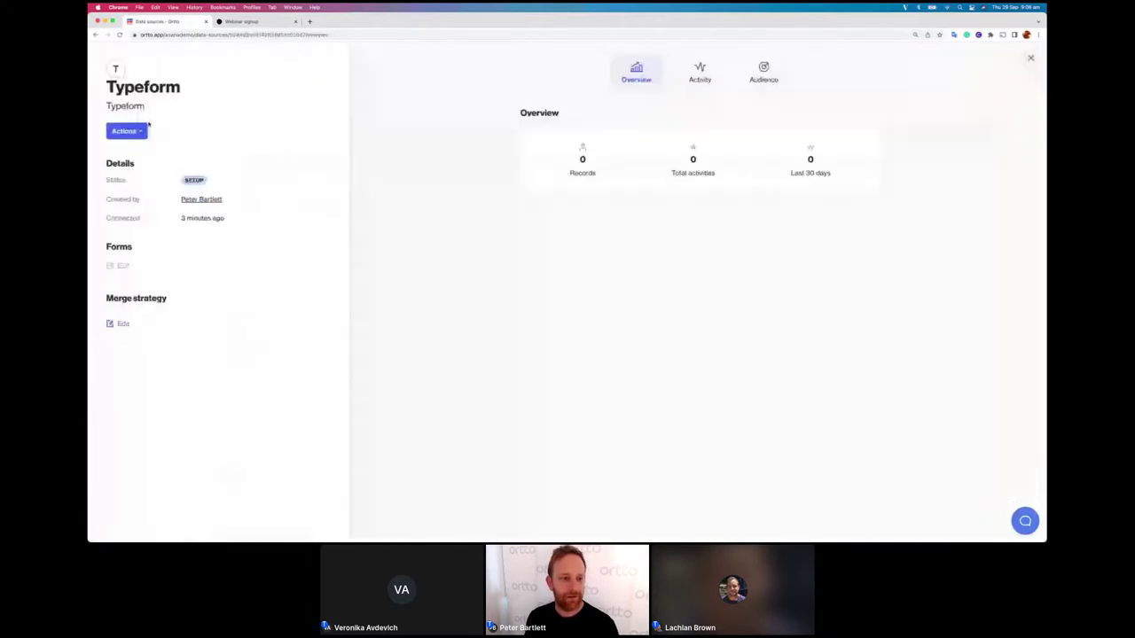
pyautogui.click(126, 130)
pyautogui.click(145, 169)
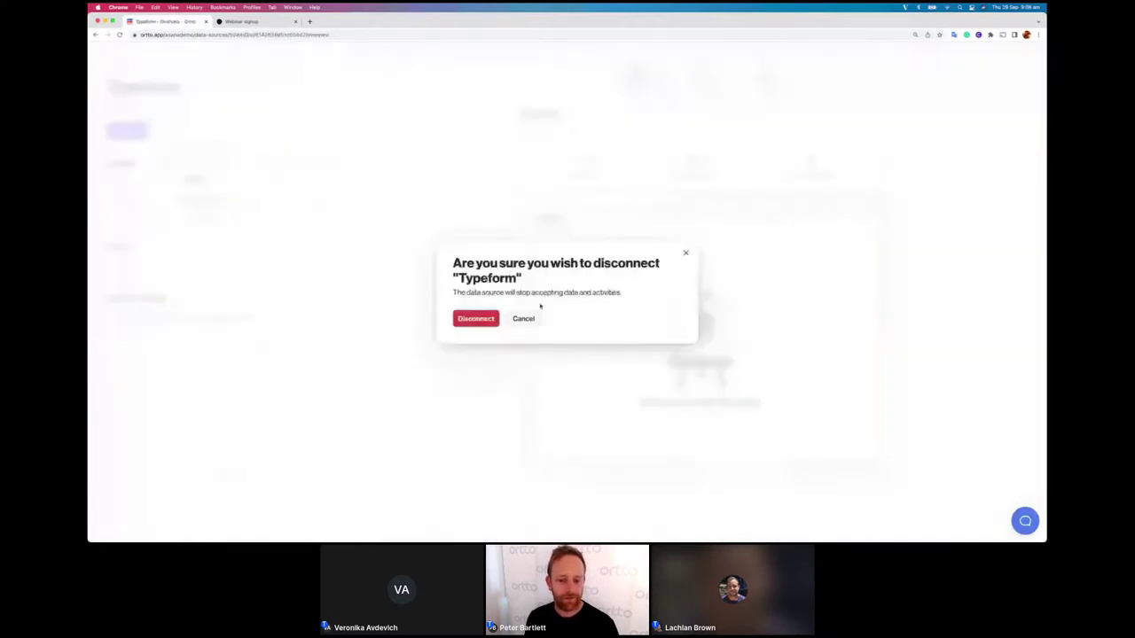
pyautogui.click(478, 316)
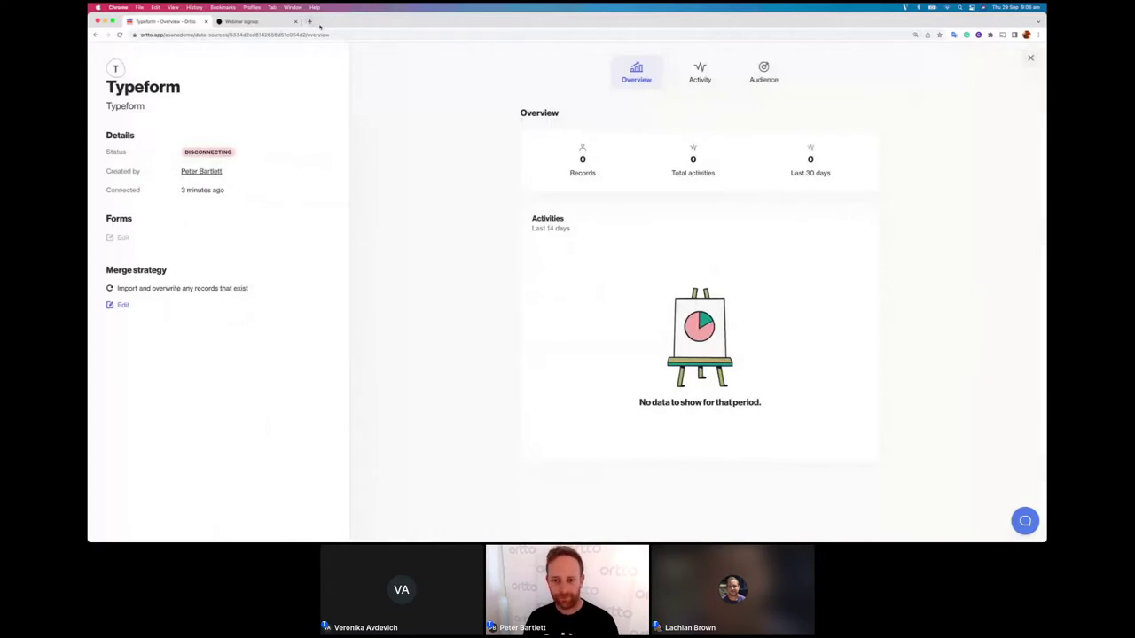
pyautogui.click(1030, 58)
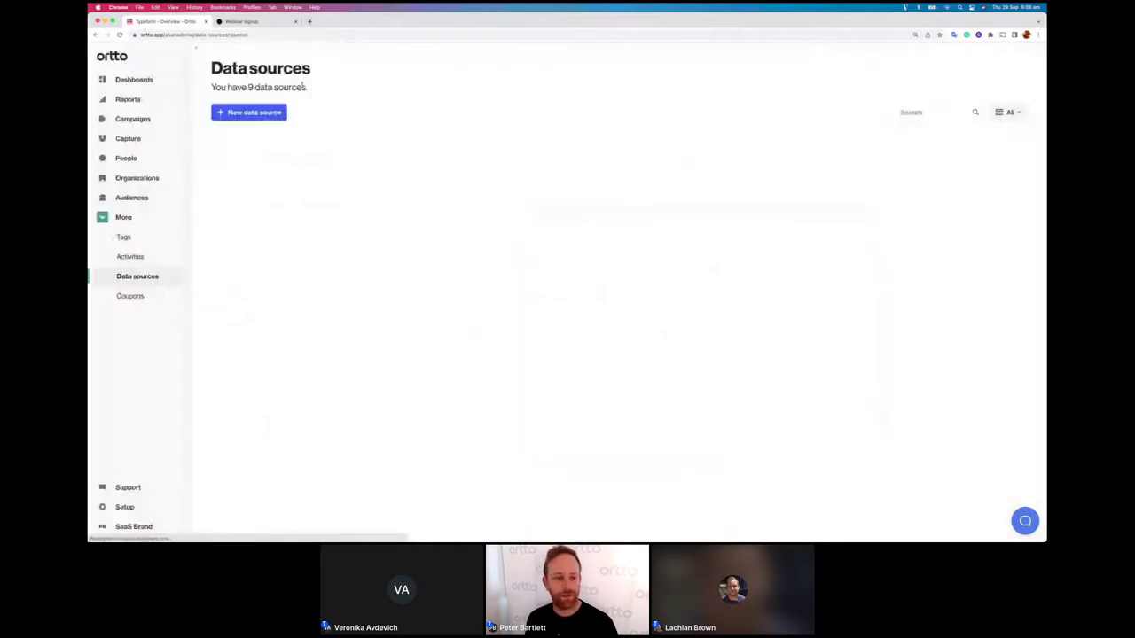
pyautogui.click(141, 160)
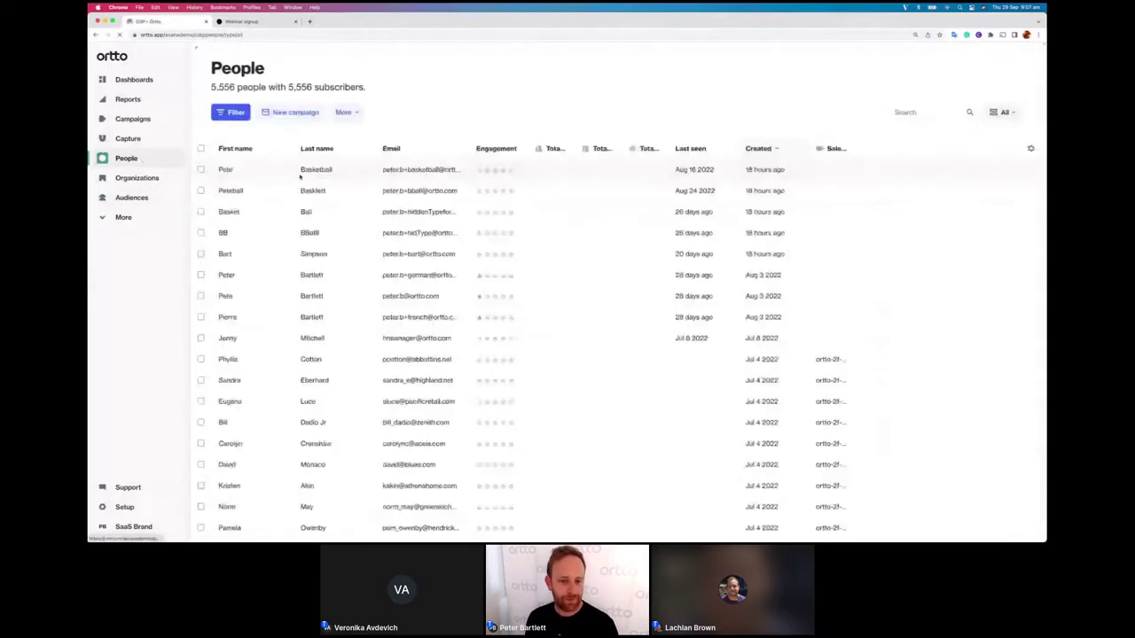
pyautogui.click(326, 171)
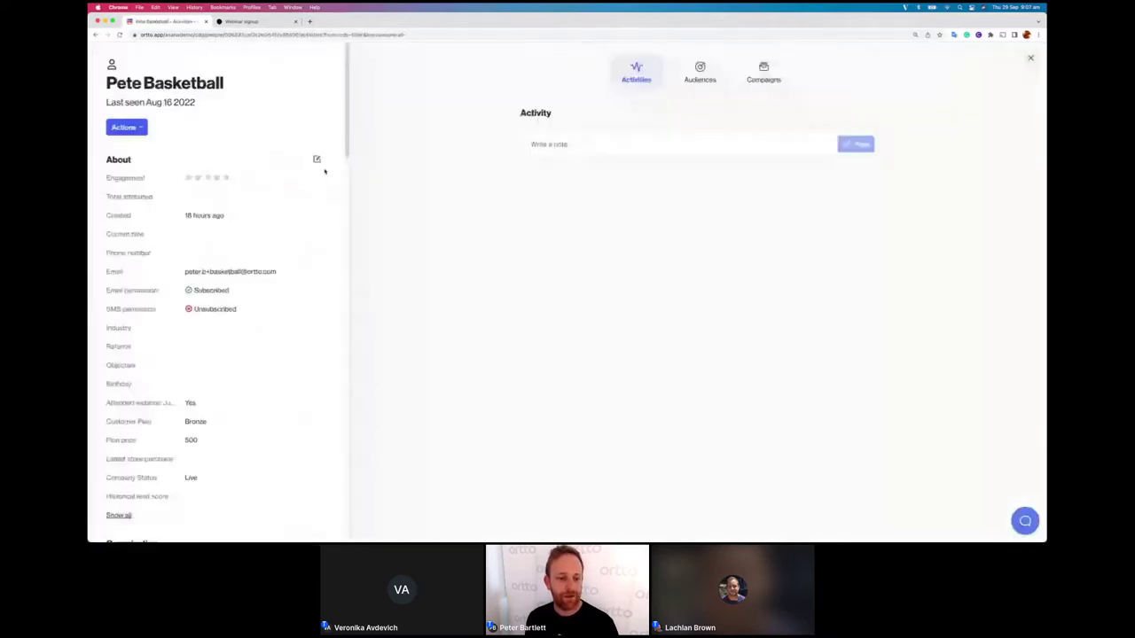
pyautogui.scroll(-2, 436, 224)
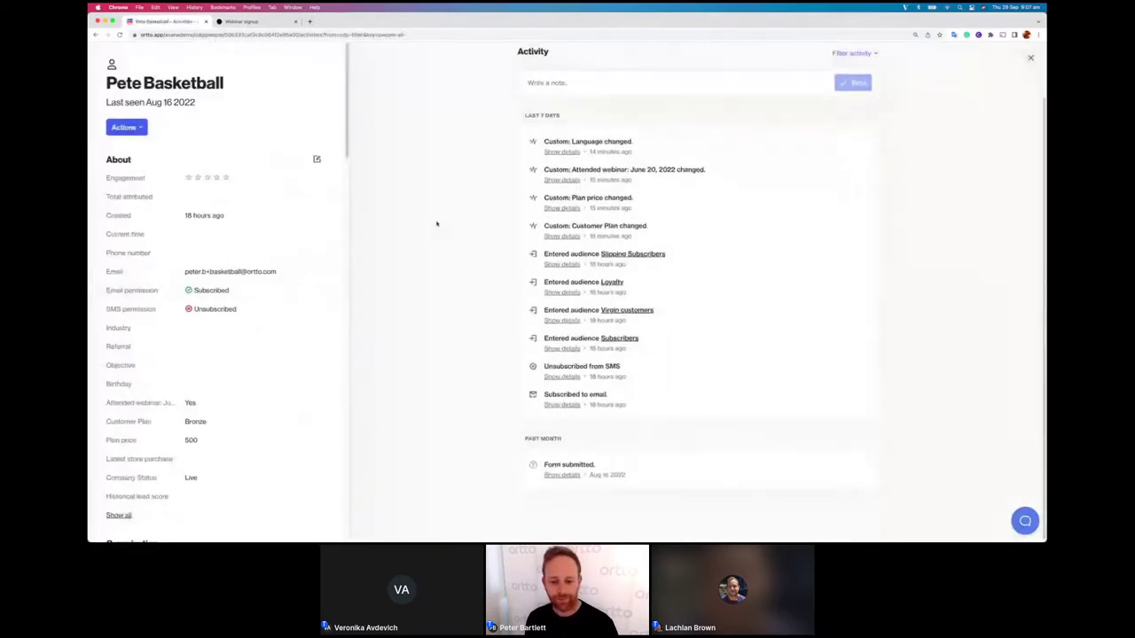
pyautogui.click(570, 476)
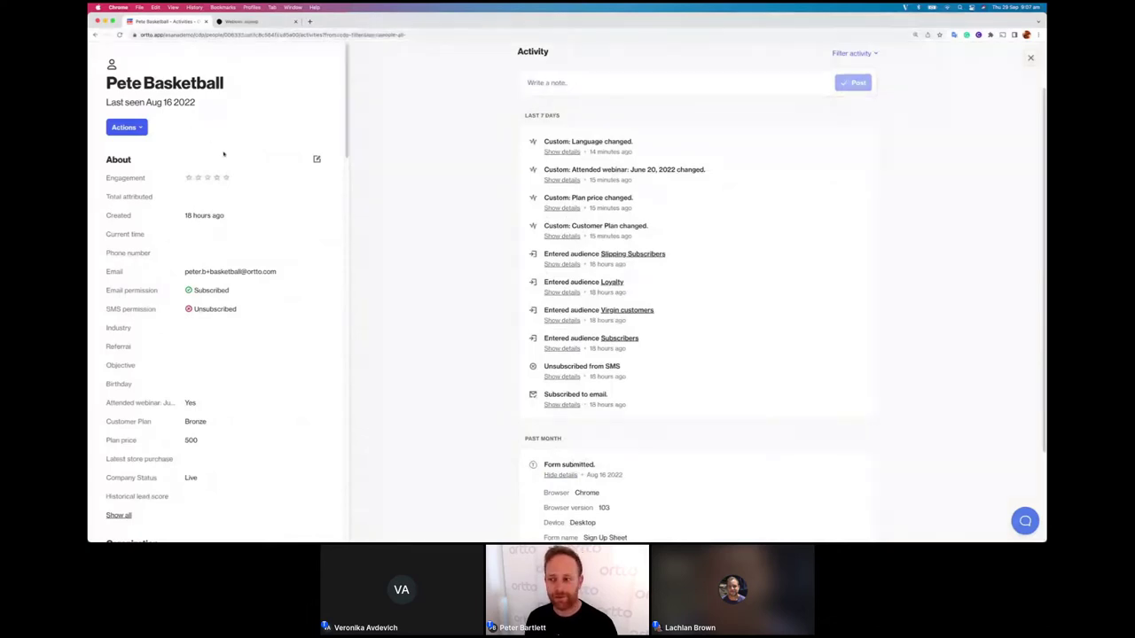
pyautogui.scroll(-2, 649, 148)
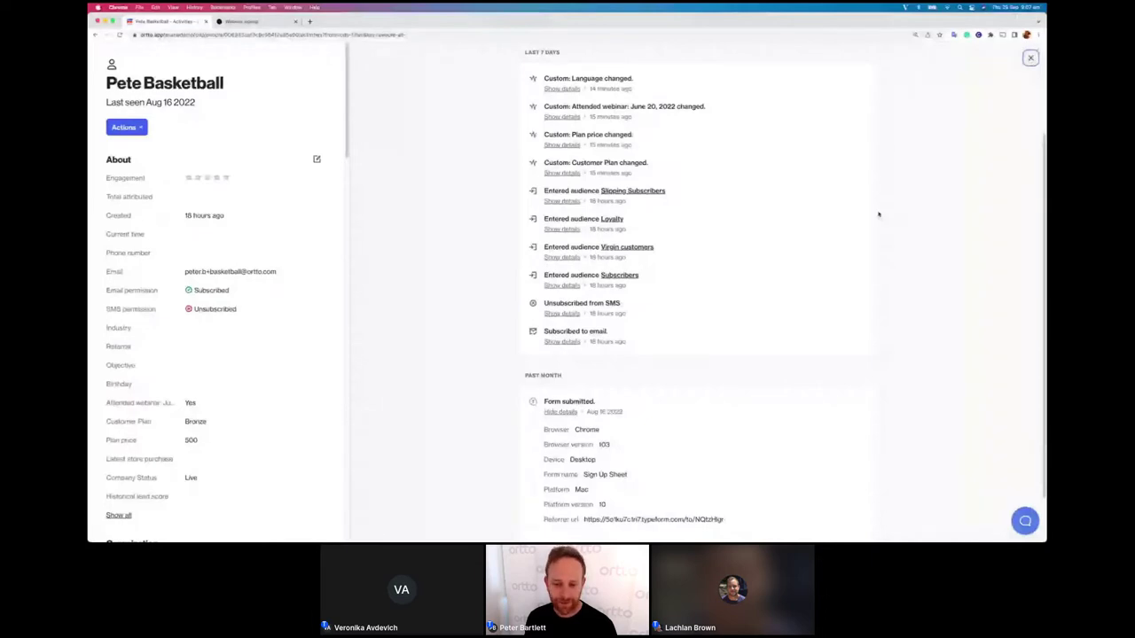
pyautogui.scroll(-1, 879, 214)
pyautogui.scroll(-2, 878, 214)
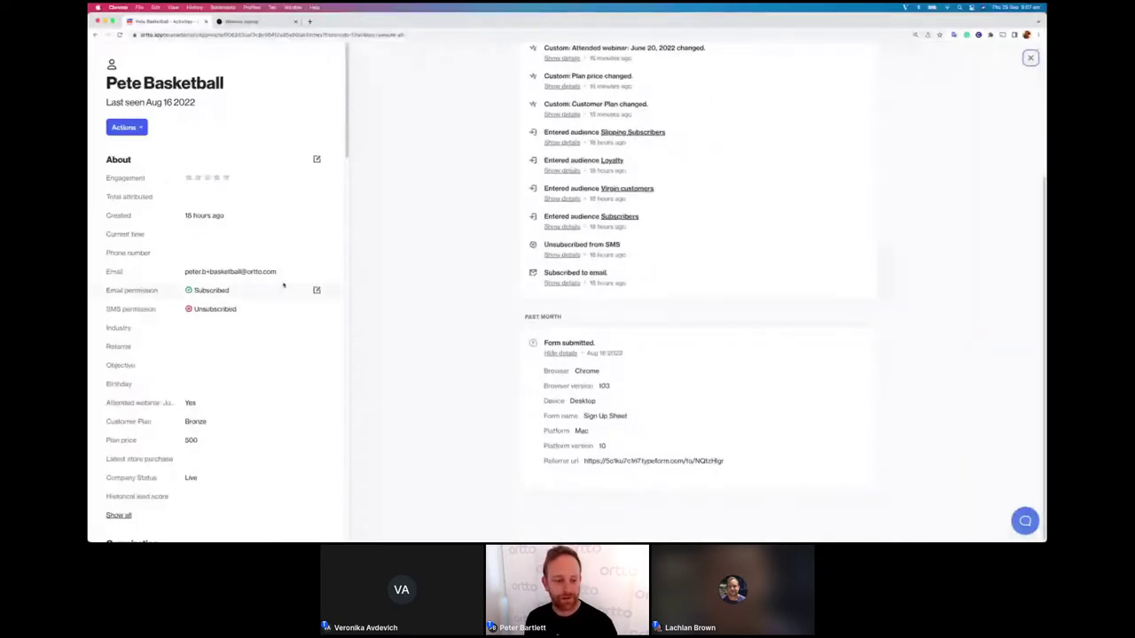
pyautogui.scroll(-5, 284, 286)
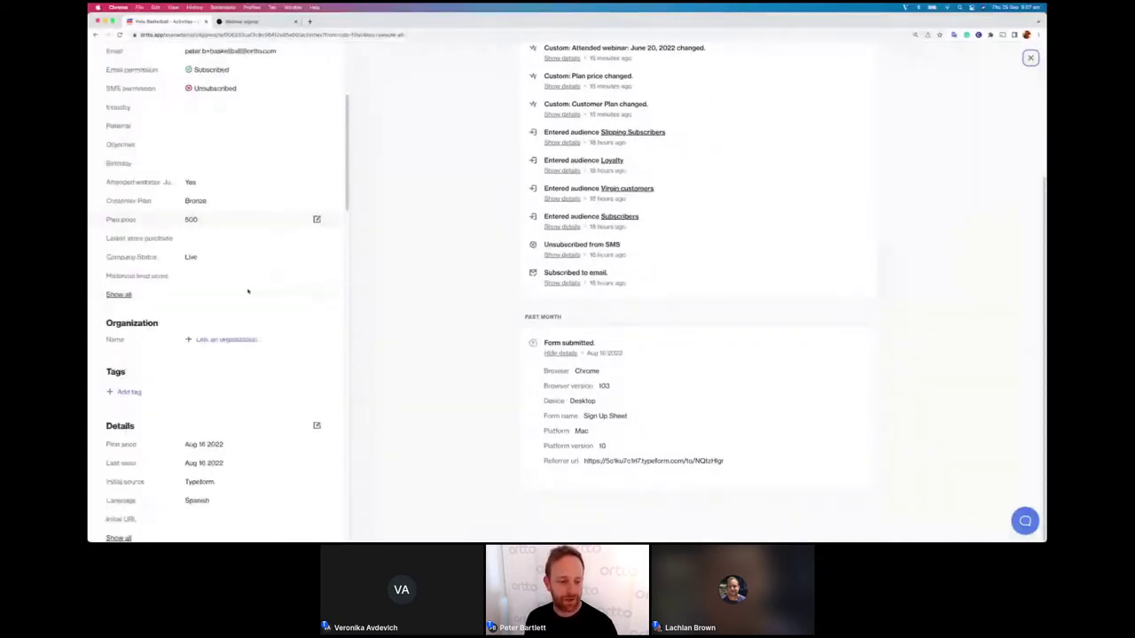
pyautogui.scroll(-10, 247, 291)
pyautogui.scroll(-5, 248, 291)
pyautogui.scroll(20, 248, 291)
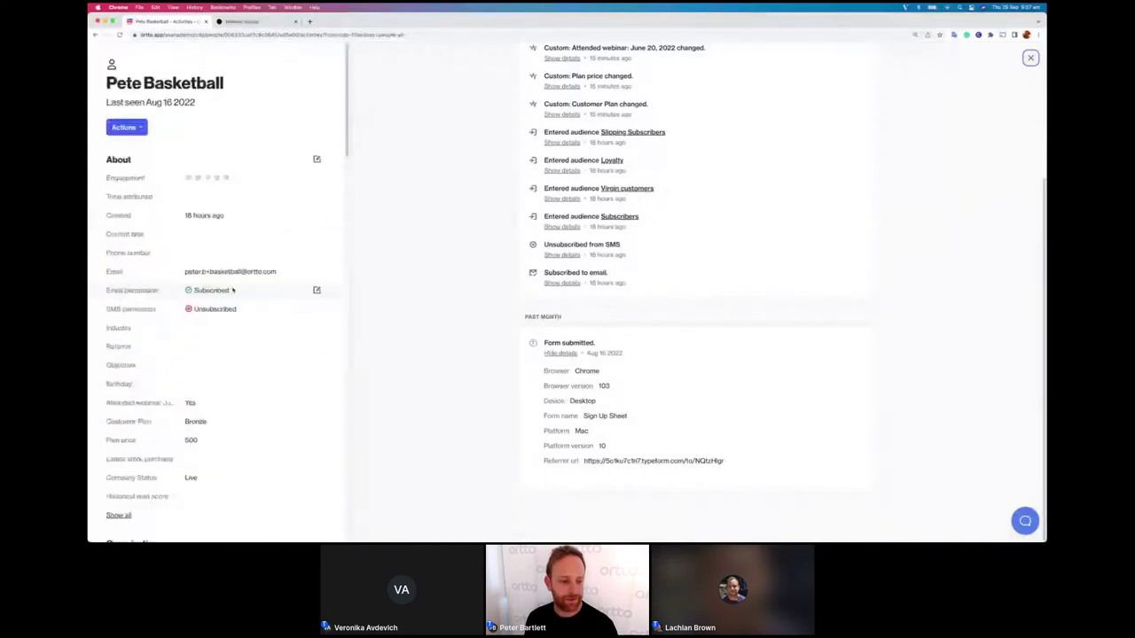
pyautogui.scroll(-3, 213, 319)
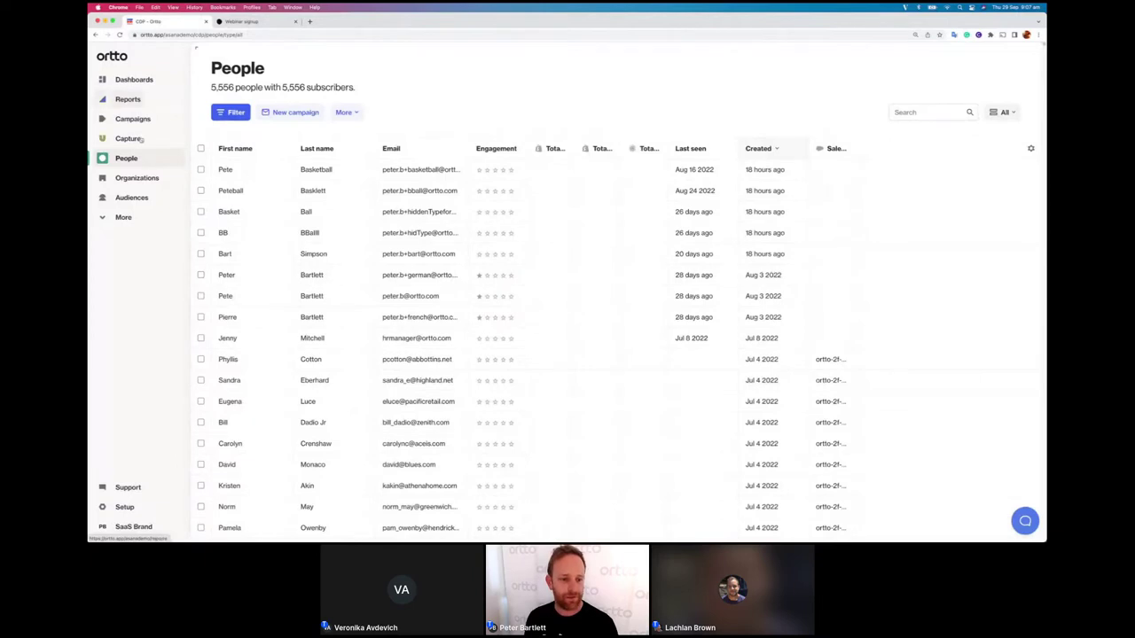
# Step: Open Typeform under More > Data sources and choose Actions > Reconnect
pyautogui.click(122, 217)
pyautogui.click(133, 278)
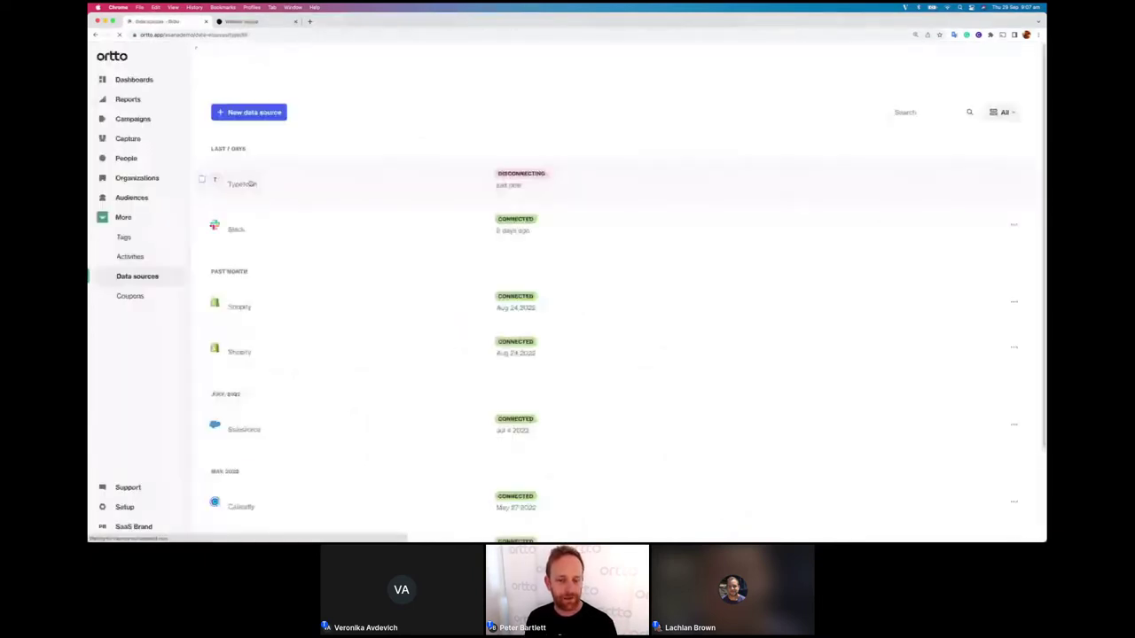
pyautogui.click(262, 175)
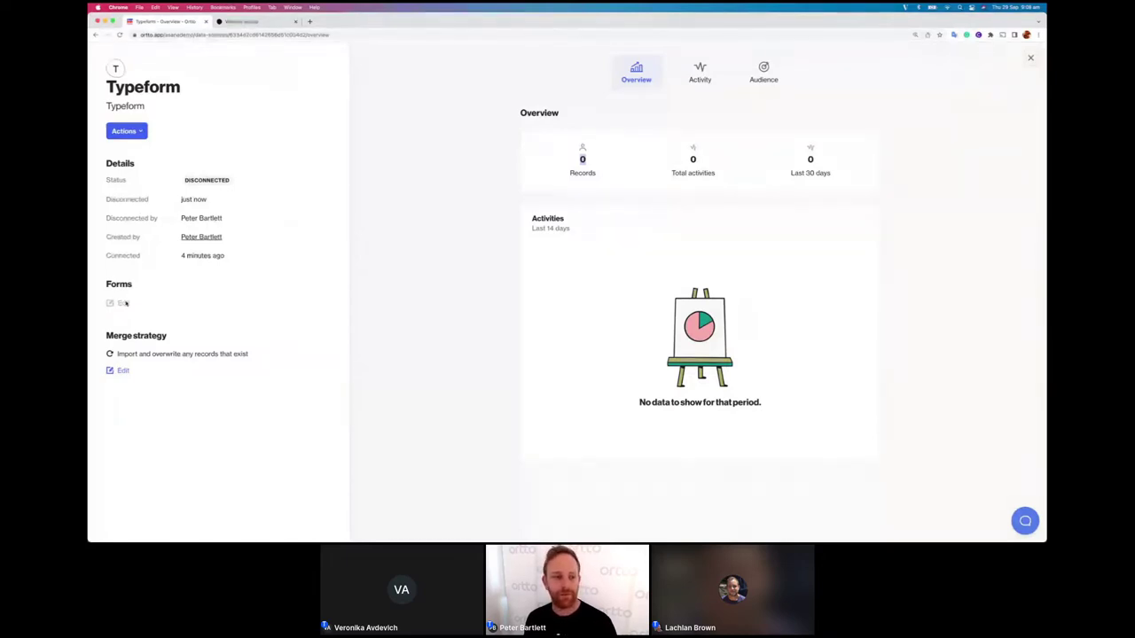
pyautogui.click(125, 131)
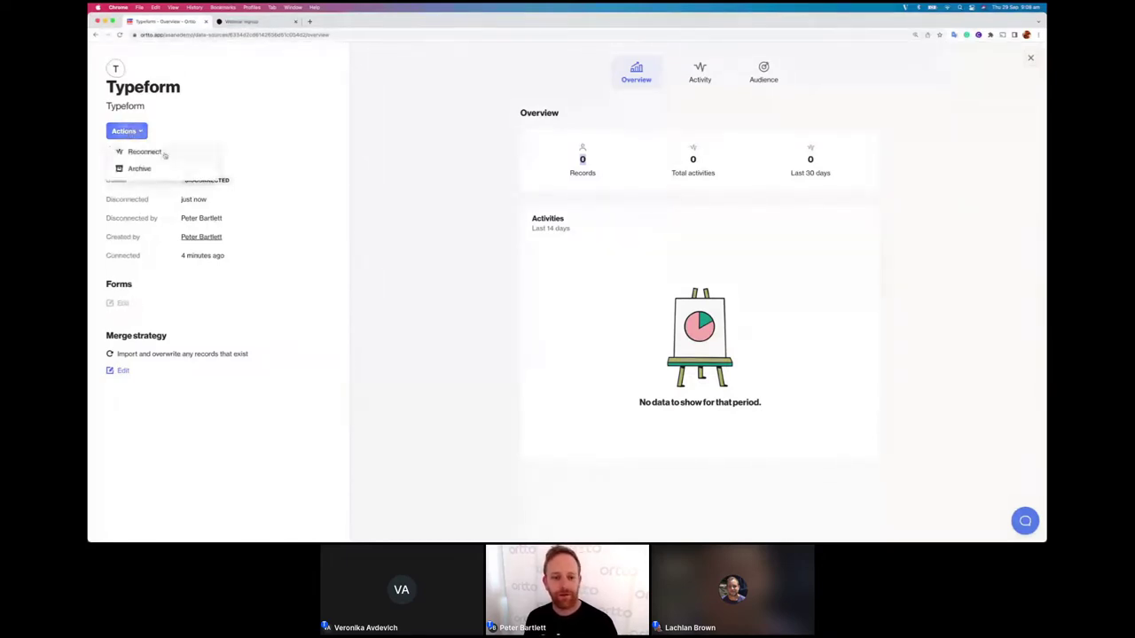
pyautogui.click(145, 152)
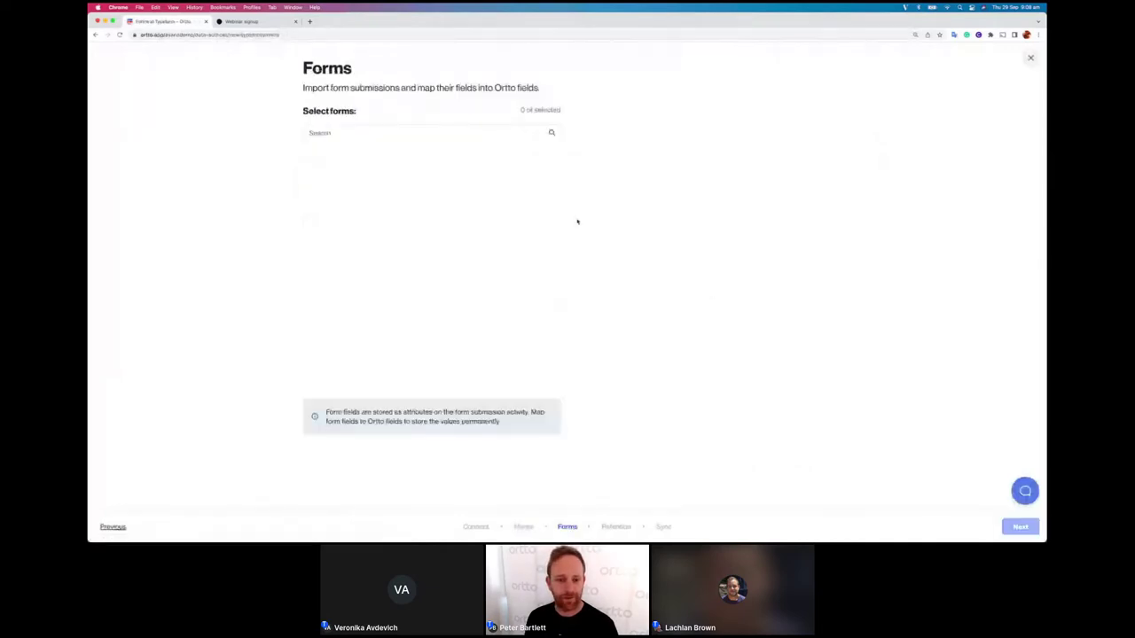
# Step: Select the Webinar signup form and map its industry question to Industry
pyautogui.click(314, 166)
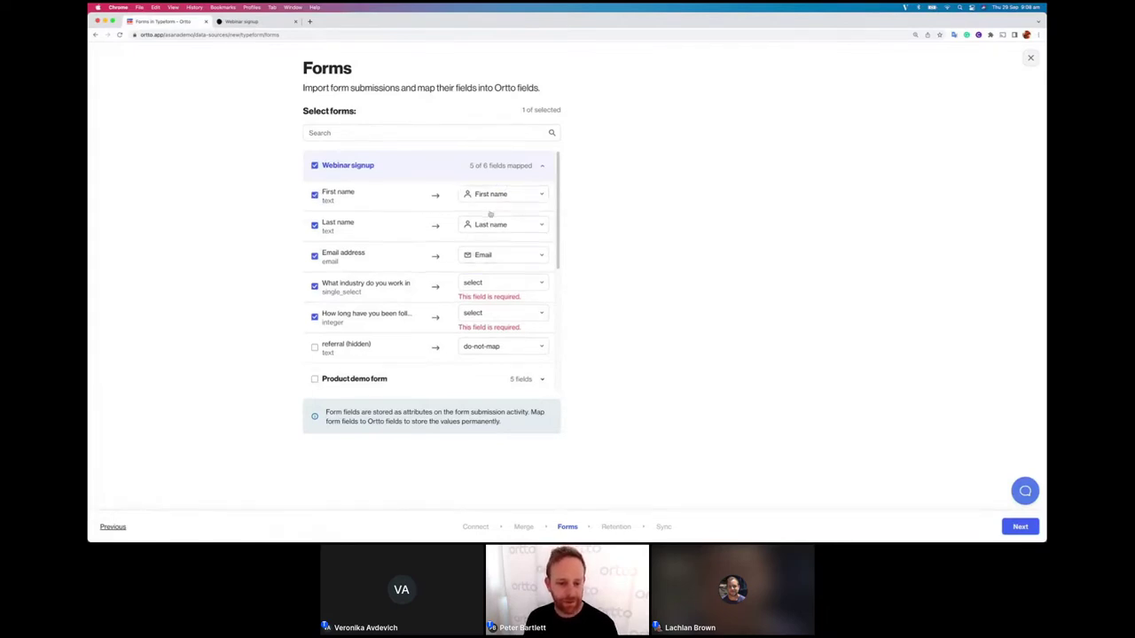
pyautogui.scroll(-1, 490, 214)
pyautogui.click(498, 280)
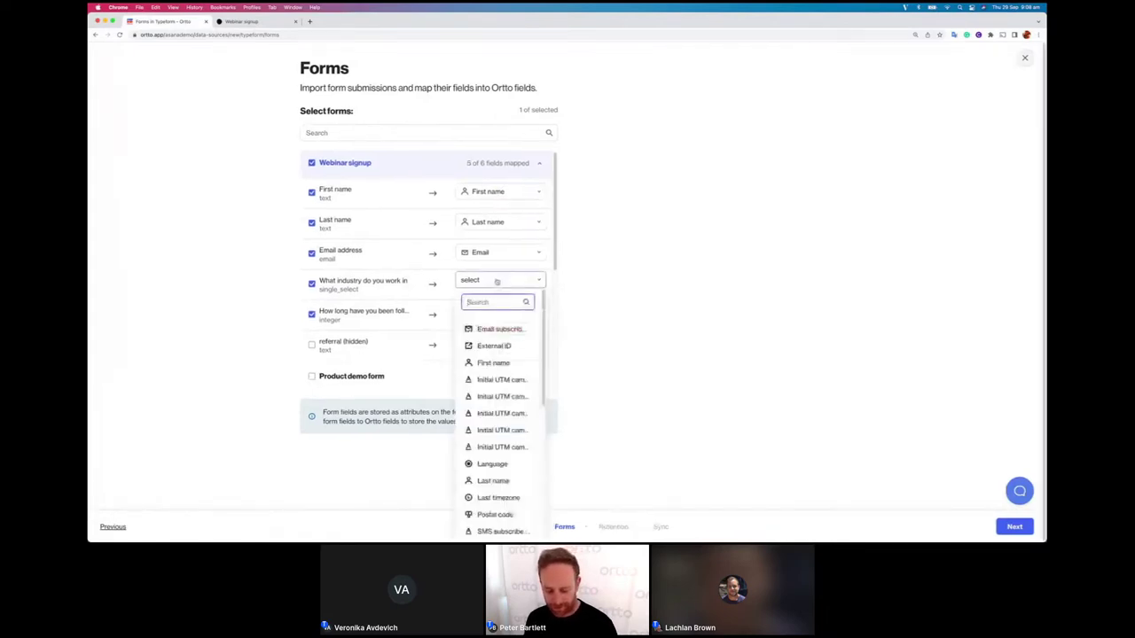
pyautogui.write('ind')
pyautogui.click(487, 328)
# Step: Map the how-long question to Years following and include referral, mapped to referral
pyautogui.scroll(-1, 497, 306)
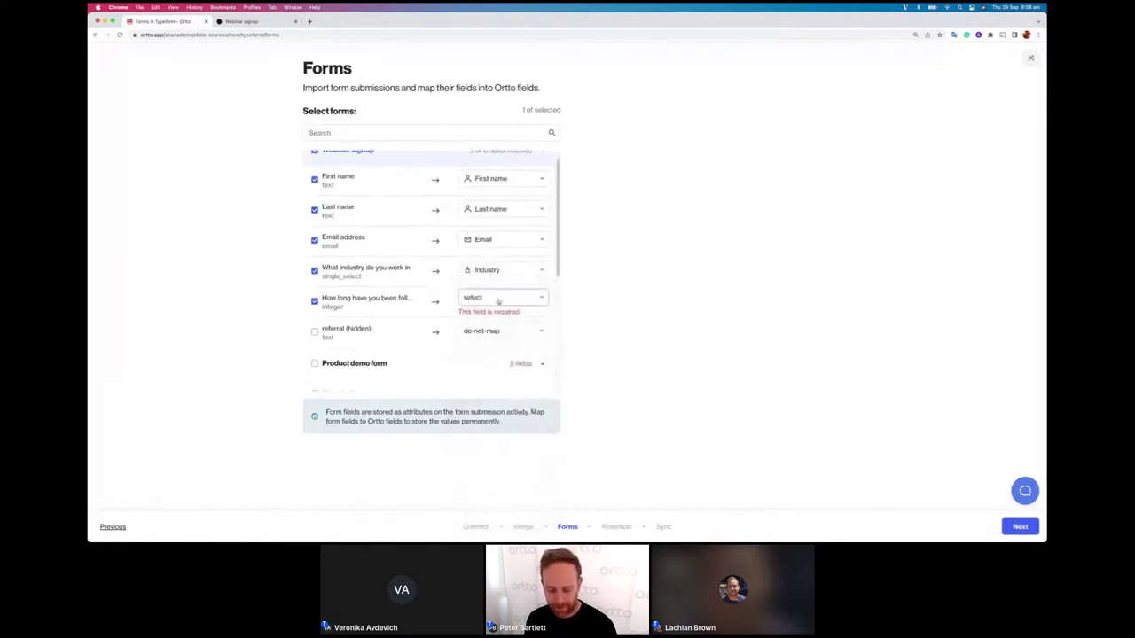
pyautogui.click(497, 301)
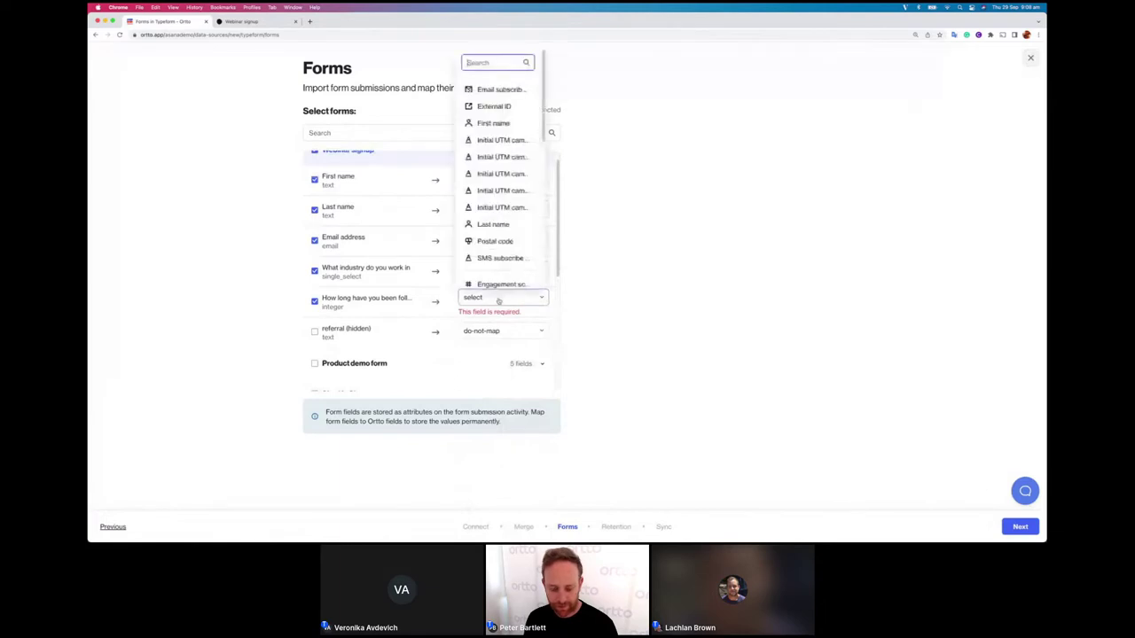
pyautogui.write('e')
pyautogui.press('BackSpace')
pyautogui.write('year')
pyautogui.click(500, 89)
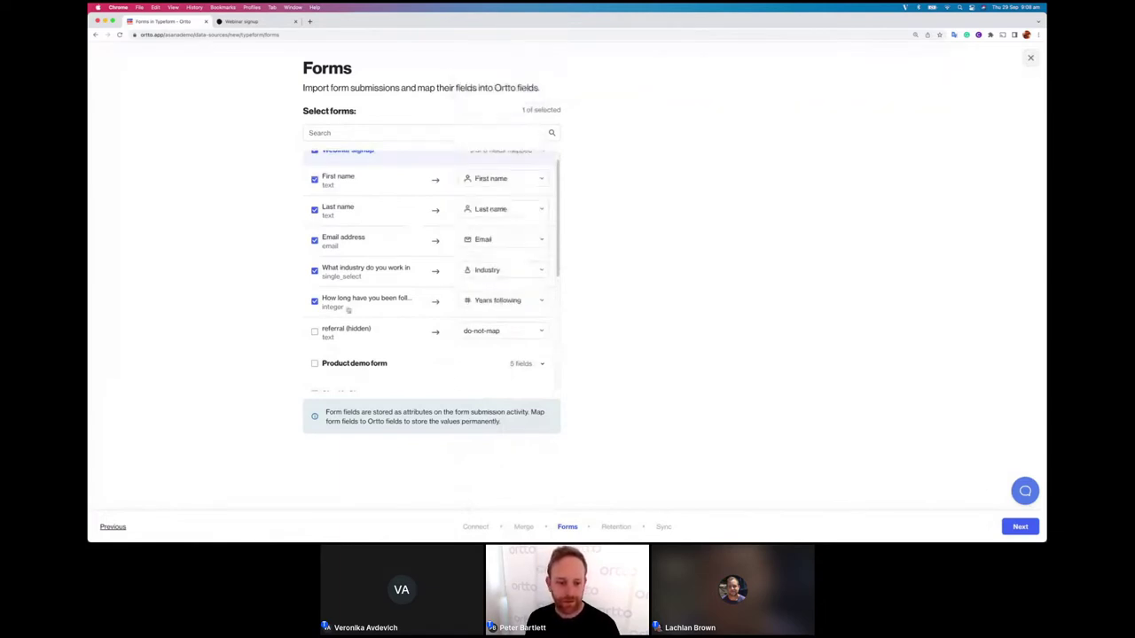
pyautogui.click(313, 332)
pyautogui.click(478, 331)
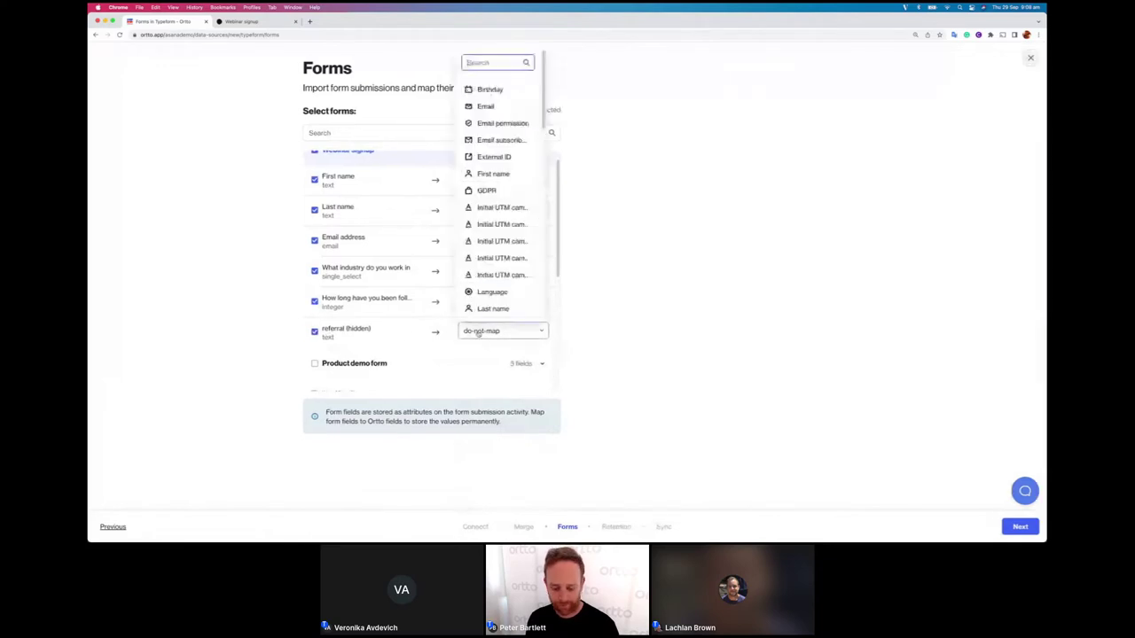
pyautogui.write('m')
pyautogui.click(479, 90)
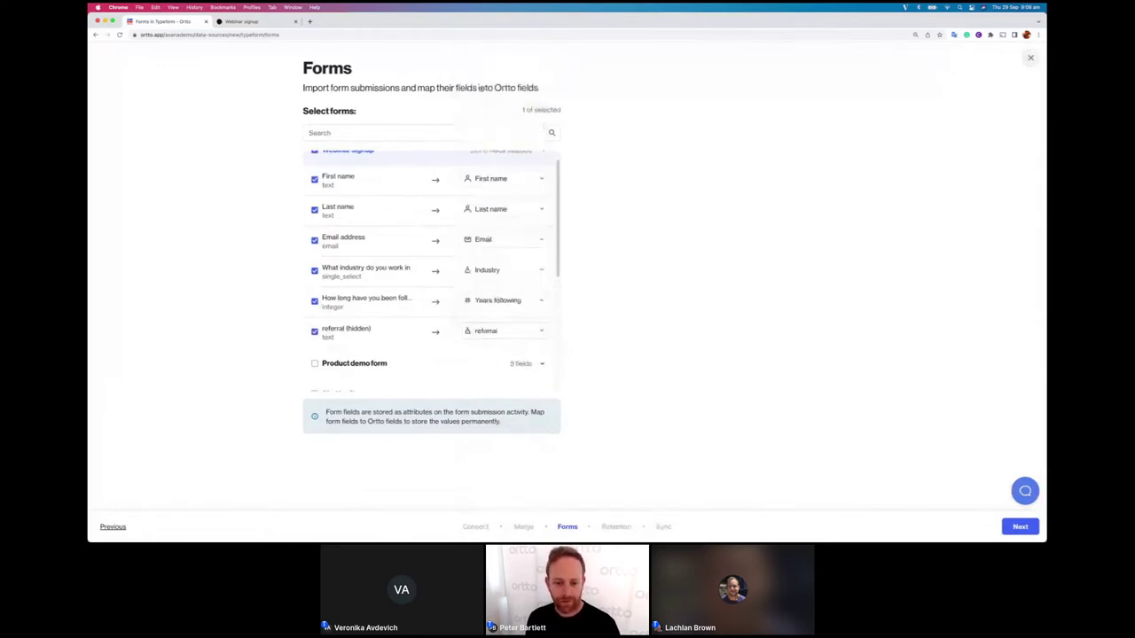
pyautogui.scroll(-3, 487, 251)
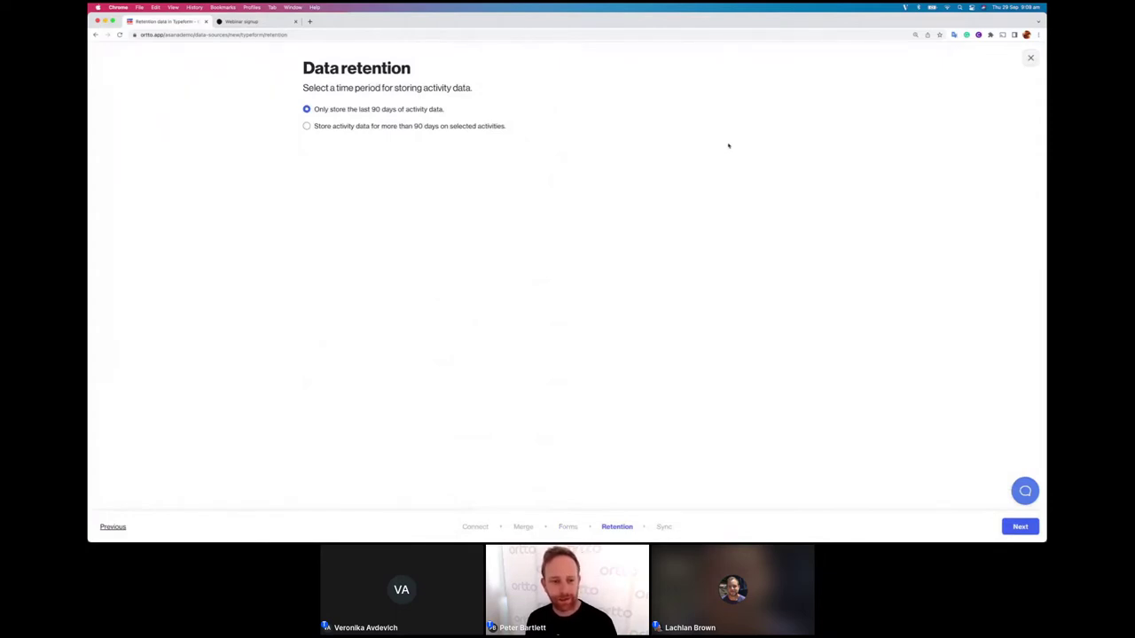
# Step: Finish the data retention step to start syncing, then close the sync notice
pyautogui.click(1036, 523)
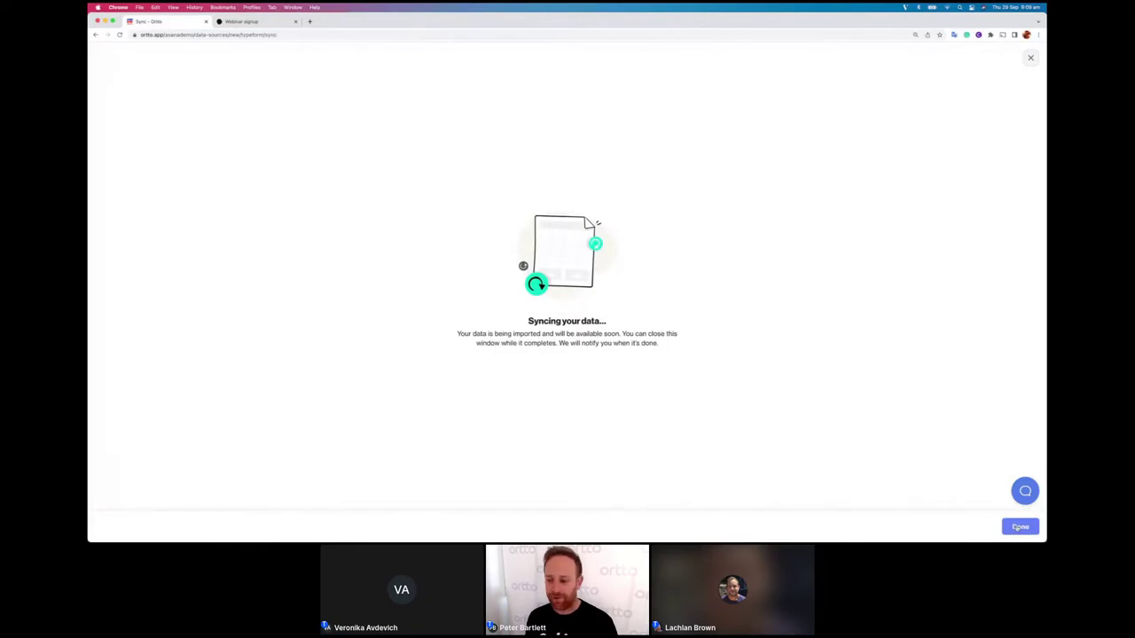
pyautogui.click(1019, 528)
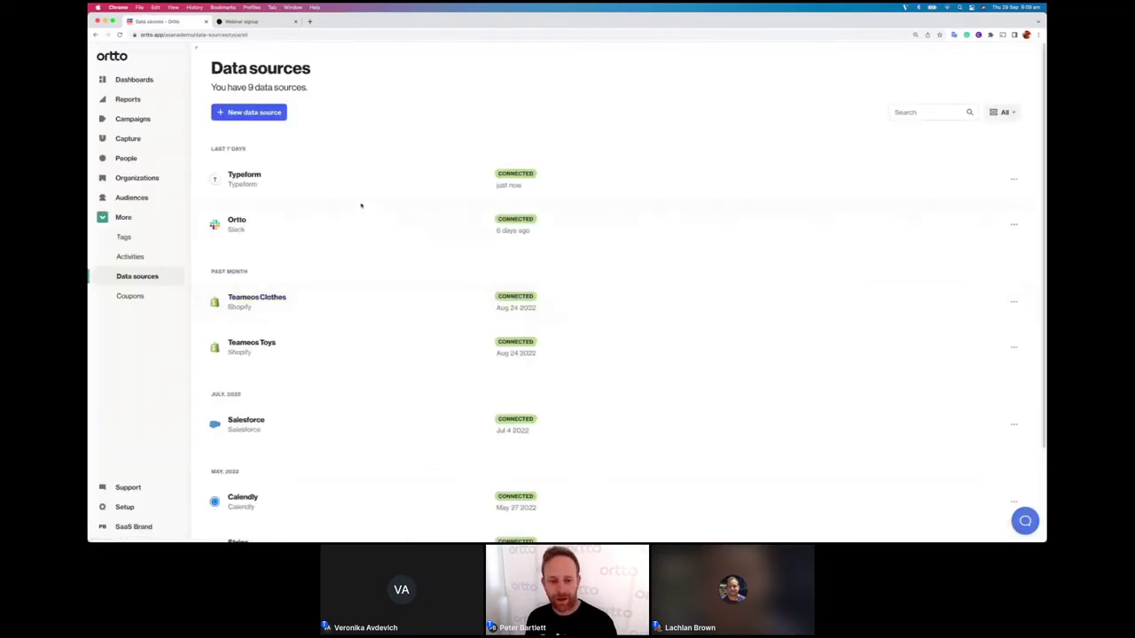
# Step: Review a submission's Webinar signup answers in the Typeform source's activity feed, then switch to the form tab
pyautogui.click(245, 175)
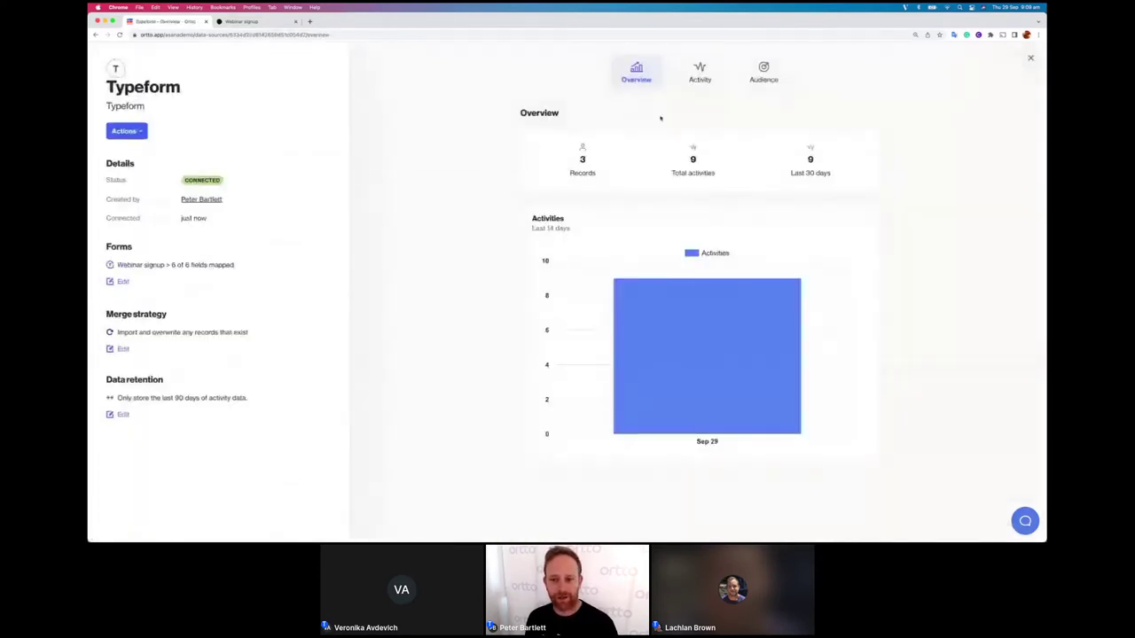
pyautogui.click(700, 71)
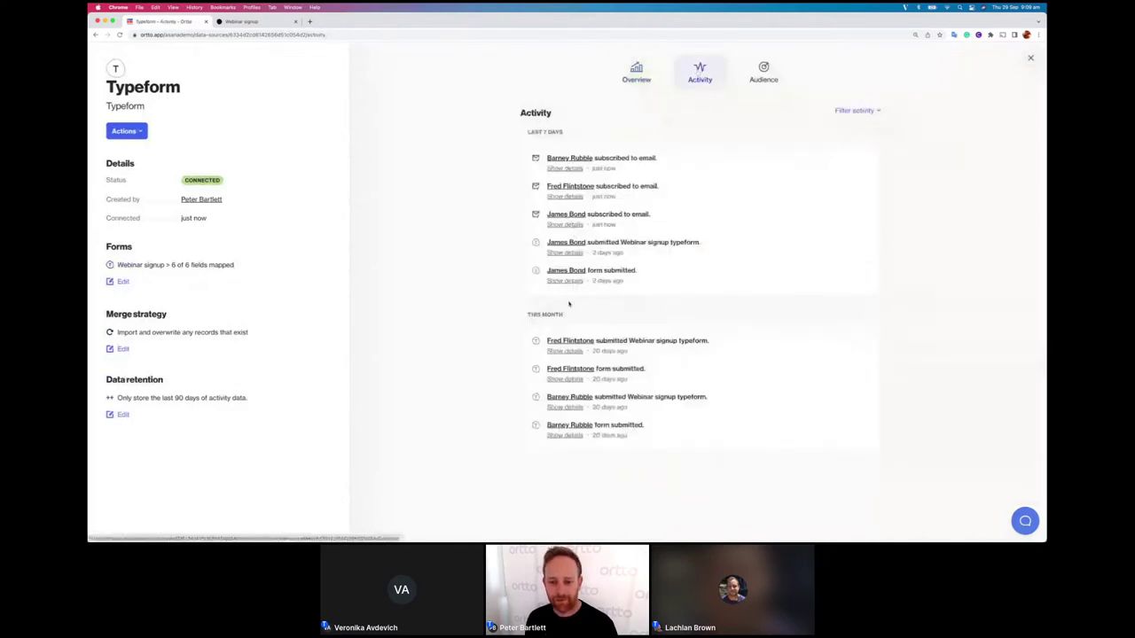
pyautogui.click(564, 252)
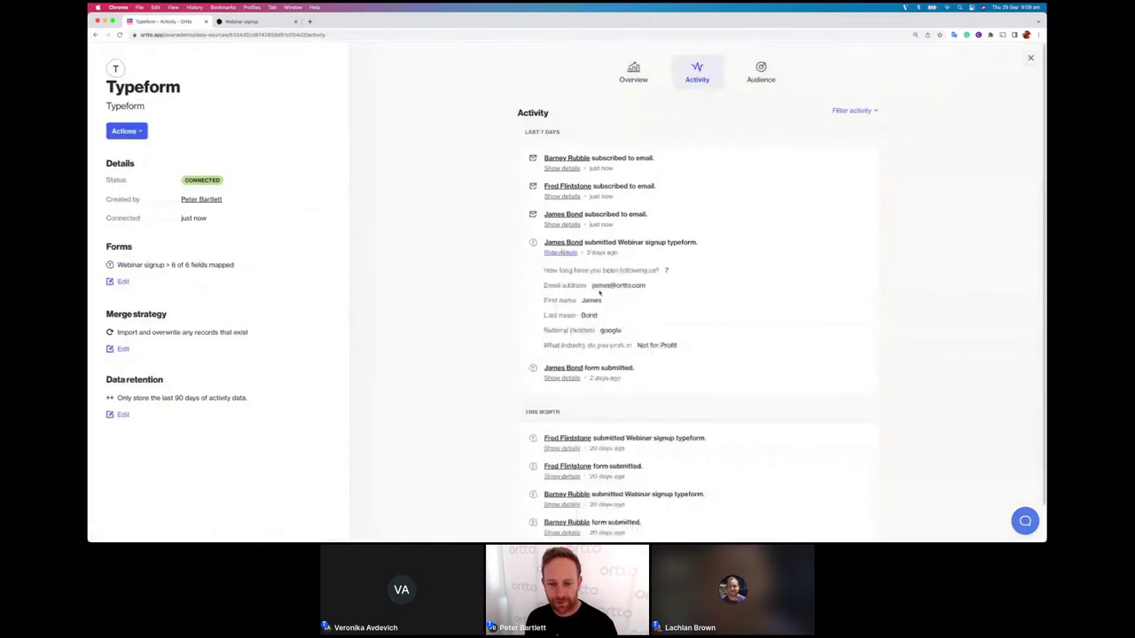
pyautogui.scroll(-1, 597, 287)
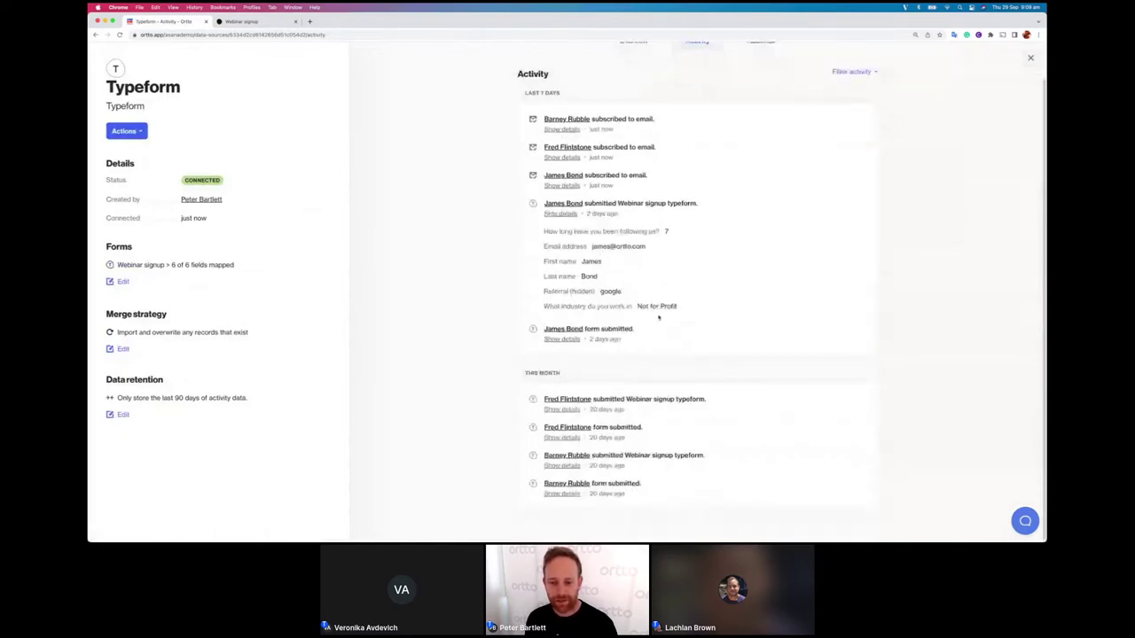
pyautogui.scroll(1, 639, 288)
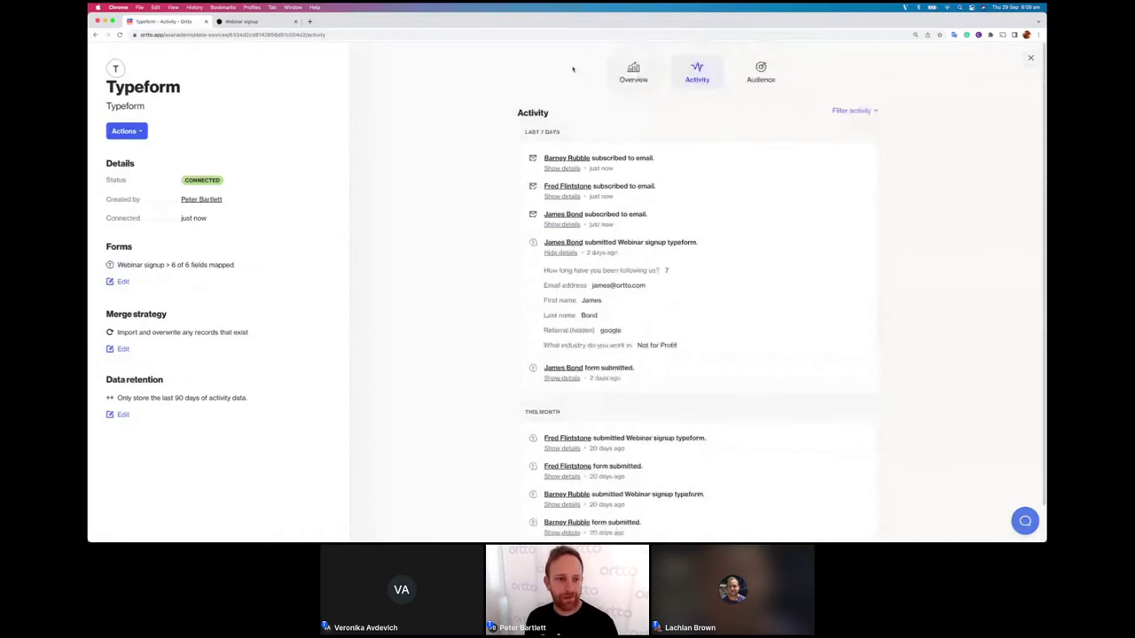
pyautogui.click(261, 21)
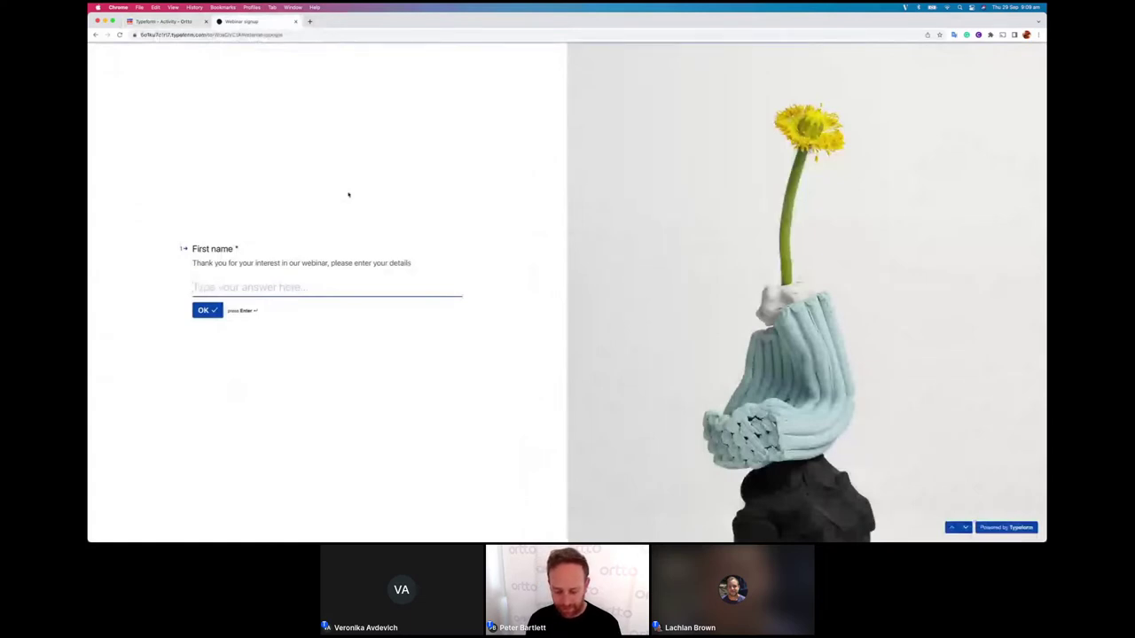
# Step: Enter the test contact's first and last name in the Webinar signup form
pyautogui.write('No')
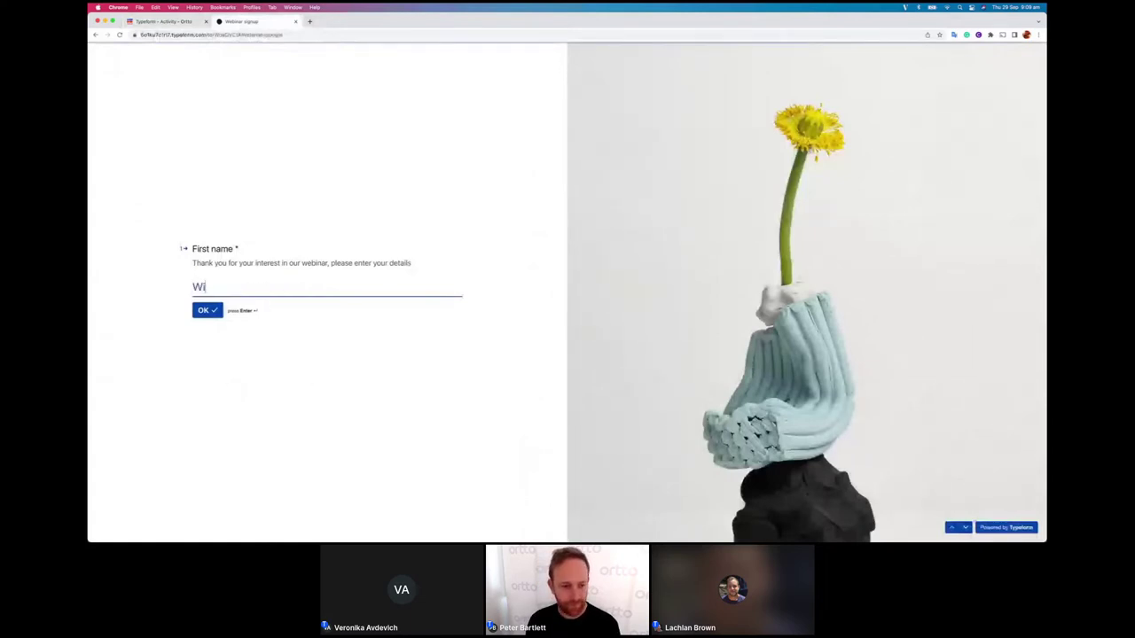
pyautogui.press('BackSpace')
pyautogui.press('BackSpace')
pyautogui.write('John')
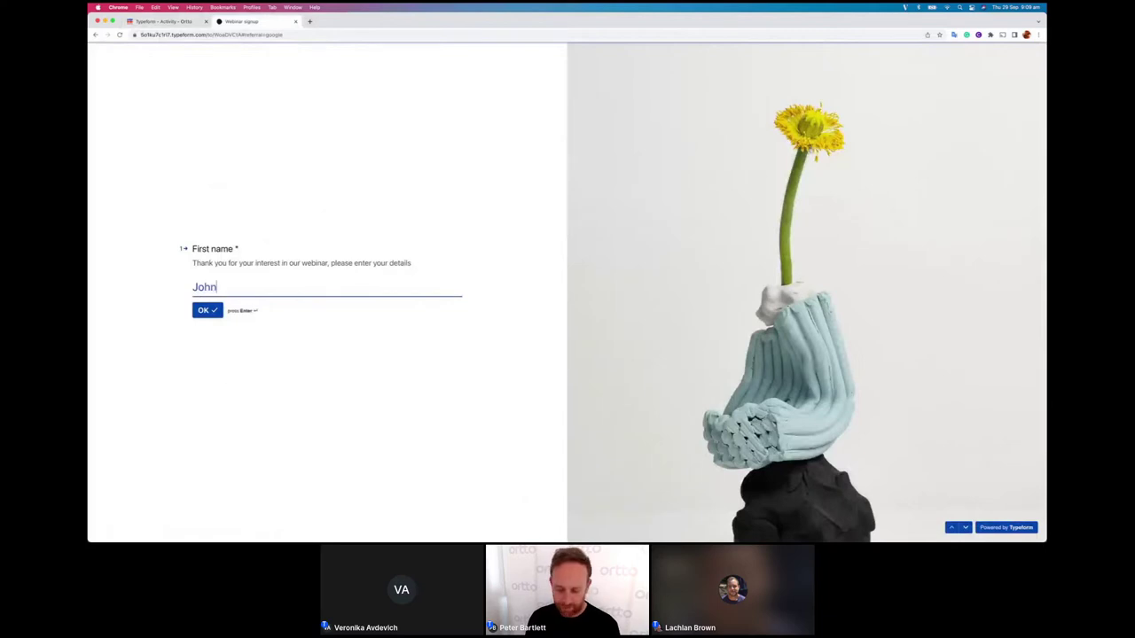
pyautogui.press('Return')
pyautogui.write('O')
pyautogui.press('BackSpace')
pyautogui.write('C')
pyautogui.press('BackSpace')
pyautogui.write('Citizen')
pyautogui.press('Return')
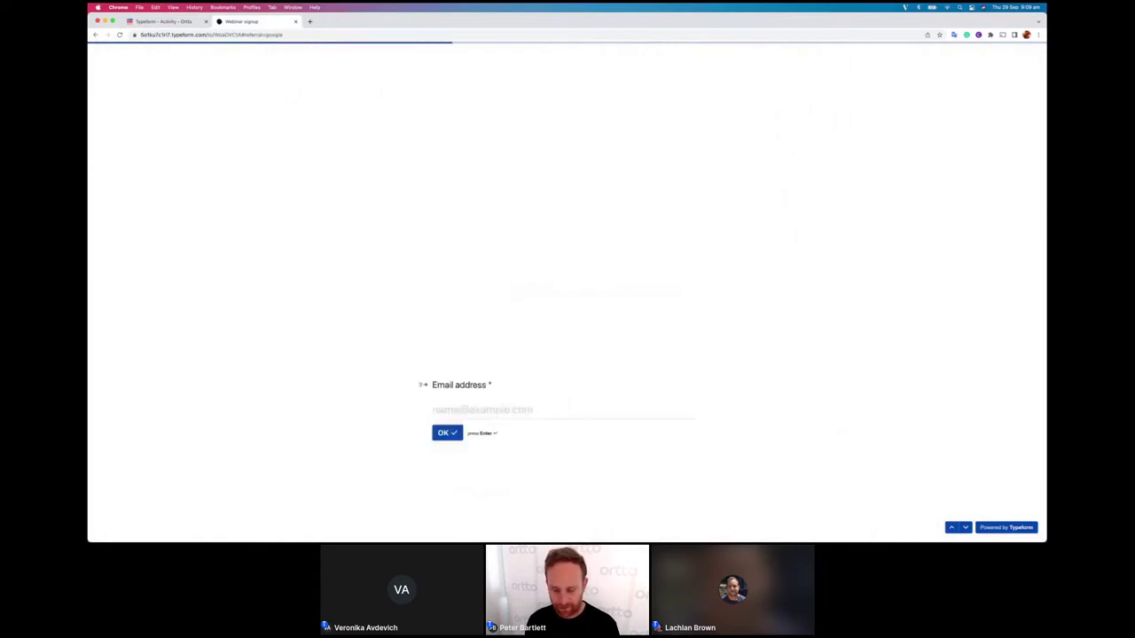
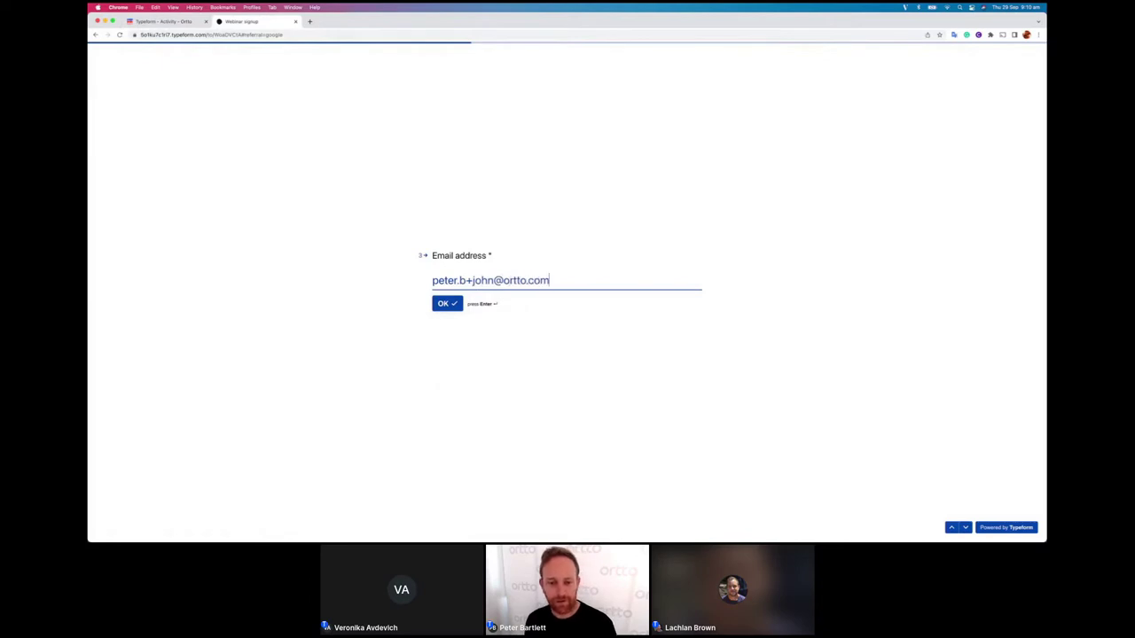
# Step: Enter the contact's email, choose eCommerce as industry, answer 2 years following, and submit
pyautogui.press('Return')
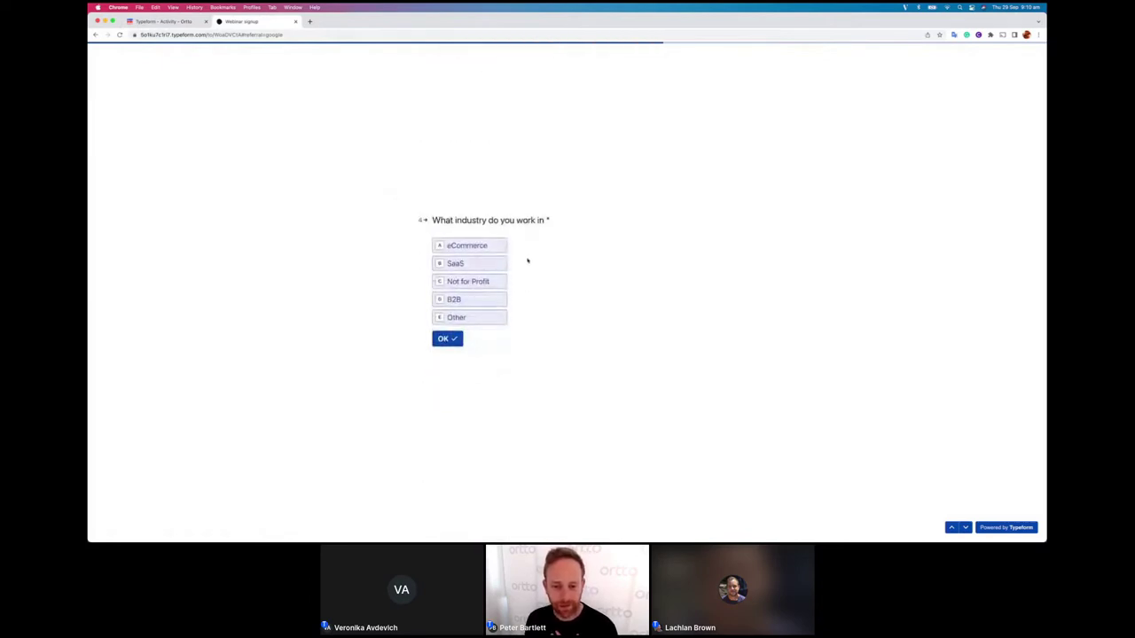
pyautogui.click(465, 246)
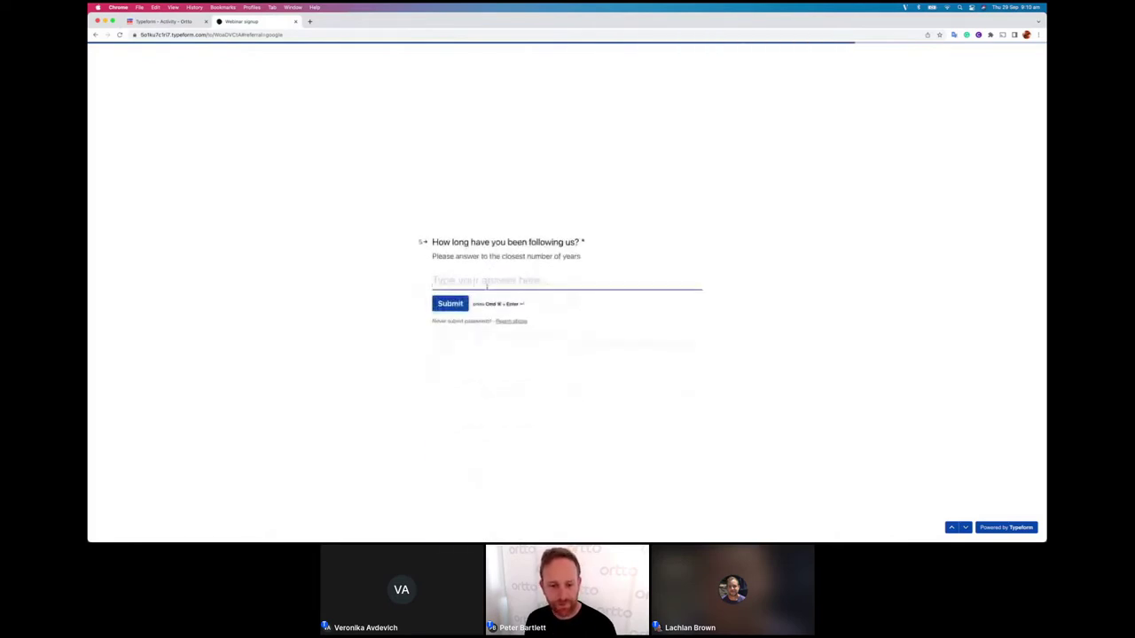
pyautogui.write('2')
pyautogui.press('super+Return')
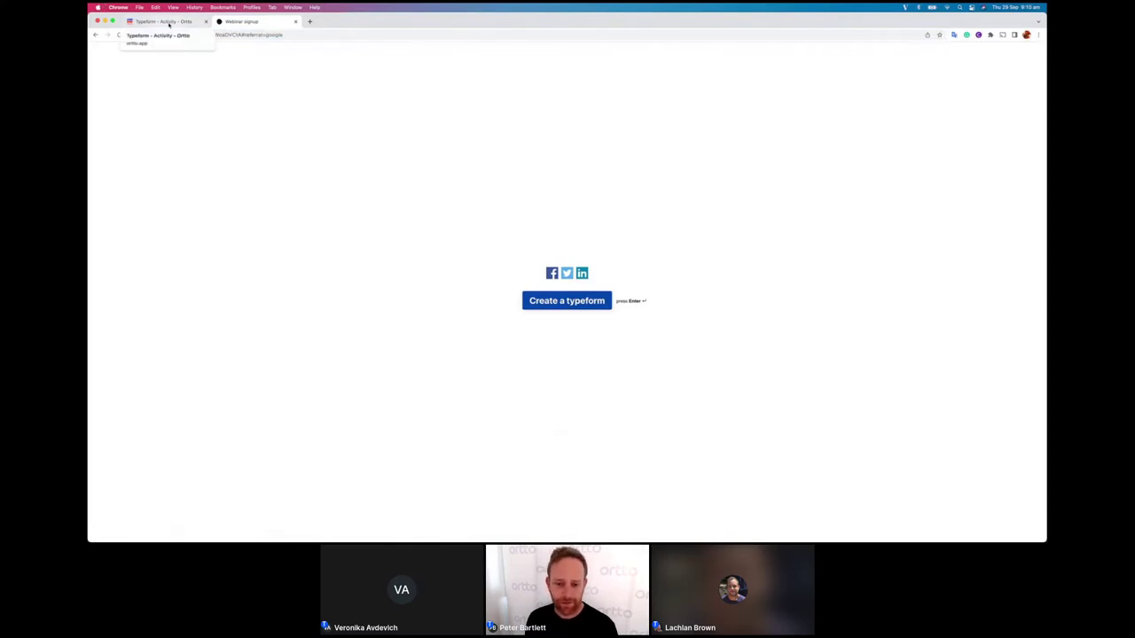
# Step: Reload the Ortto Typeform page, edit its forms, and preview the Product demo mappings without adding it
pyautogui.click(169, 24)
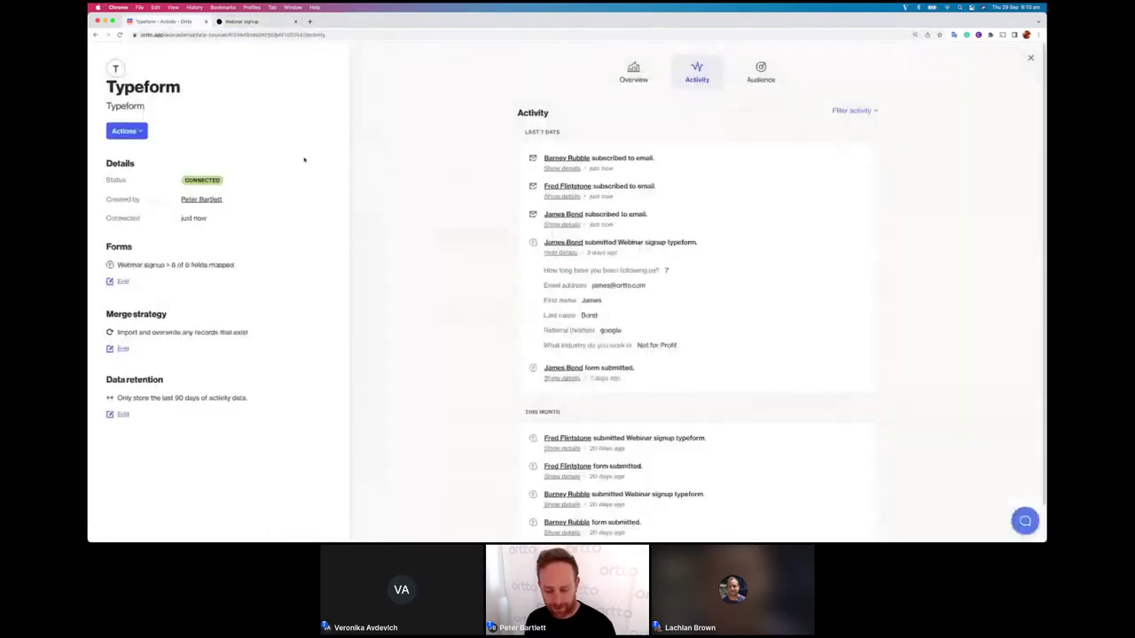
pyautogui.press('super+r')
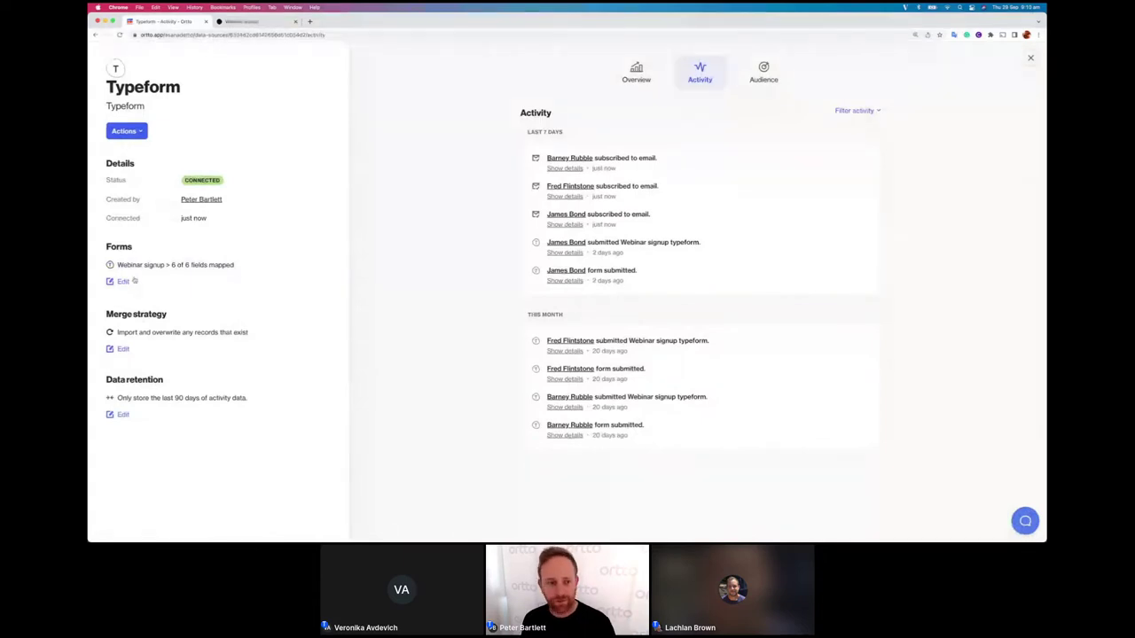
pyautogui.click(124, 282)
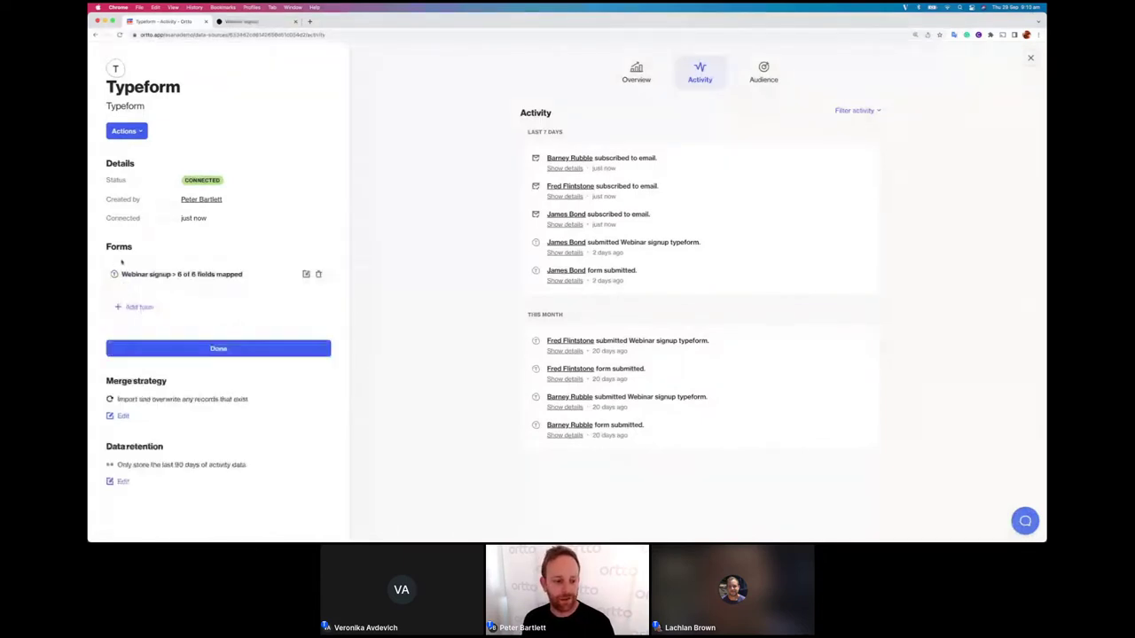
pyautogui.click(171, 310)
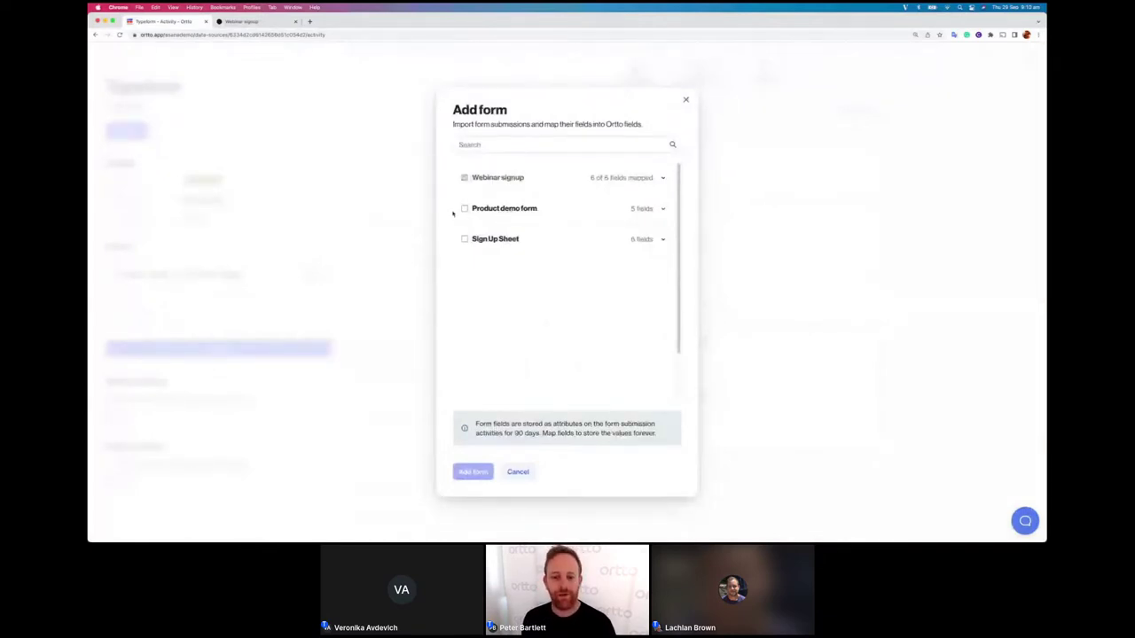
pyautogui.click(464, 209)
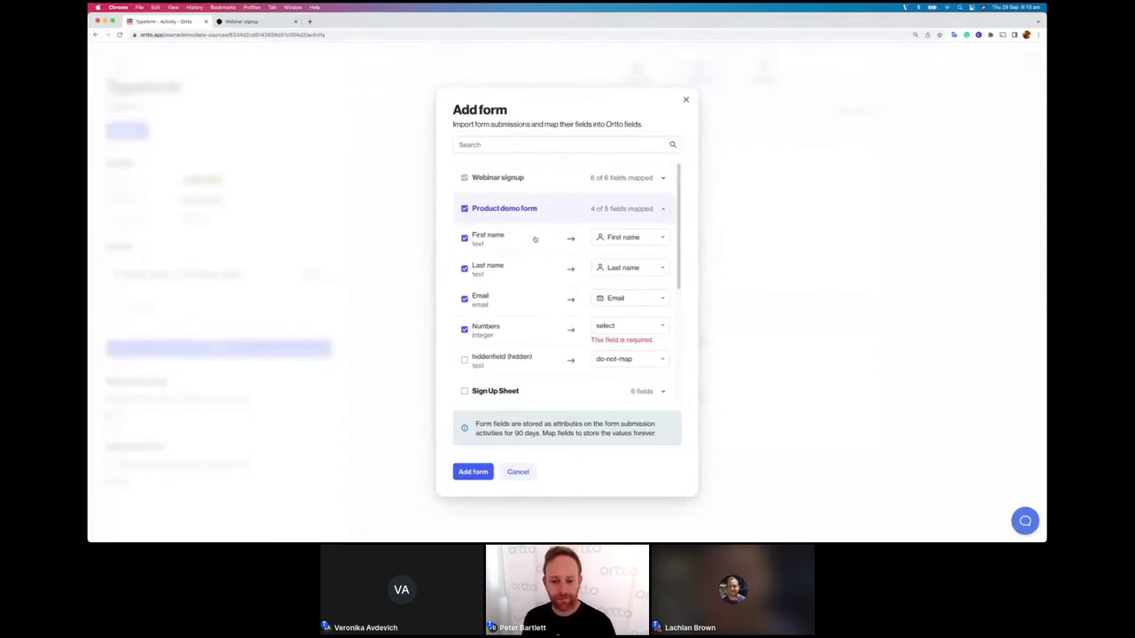
pyautogui.click(521, 471)
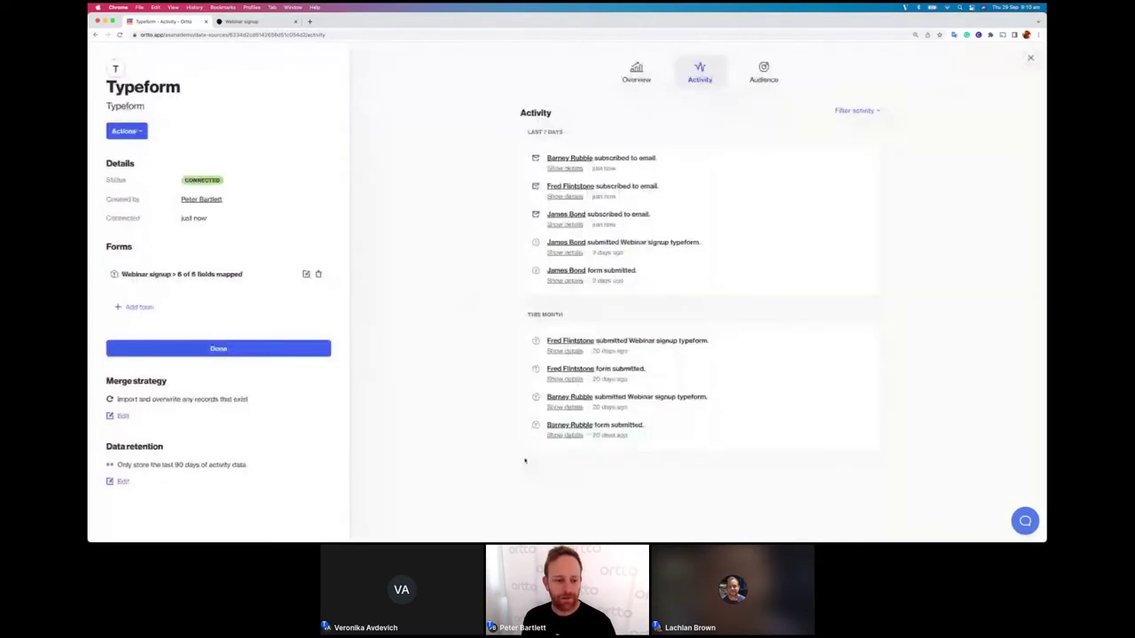
# Step: Confirm the Webinar signup form's field mappings are unchanged, finish editing, and reload the activity feed
pyautogui.click(307, 275)
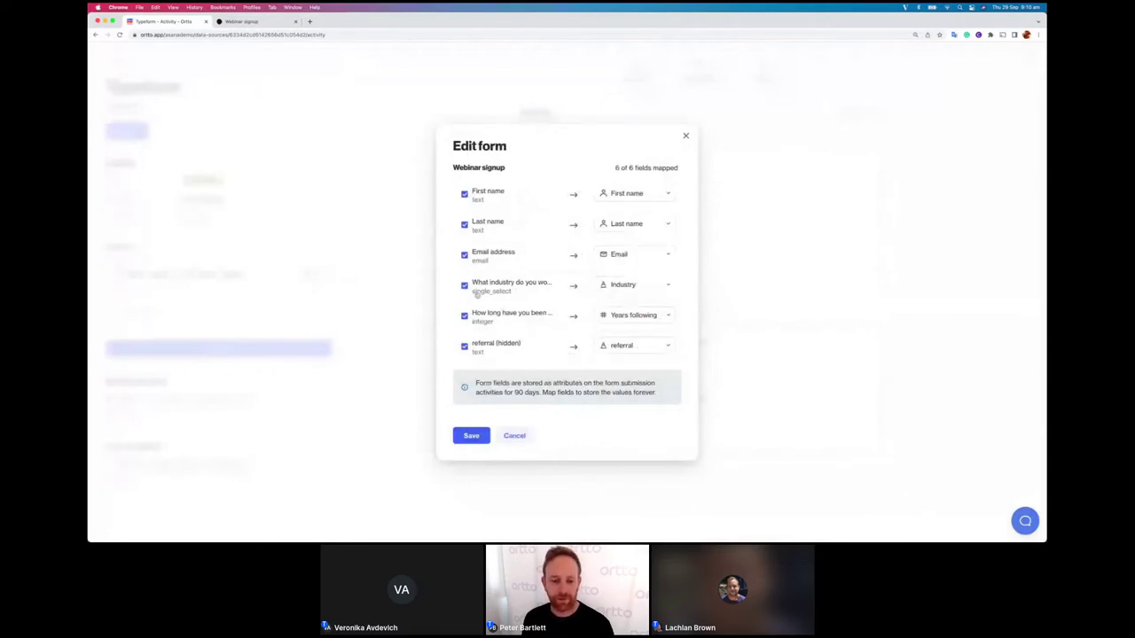
pyautogui.click(515, 436)
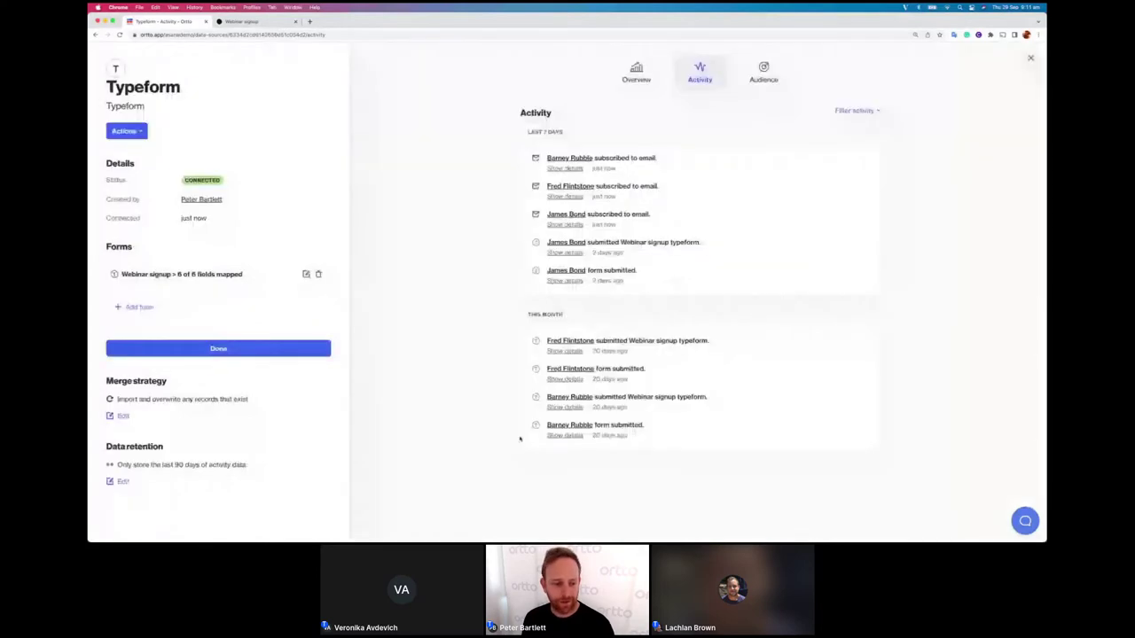
pyautogui.click(252, 348)
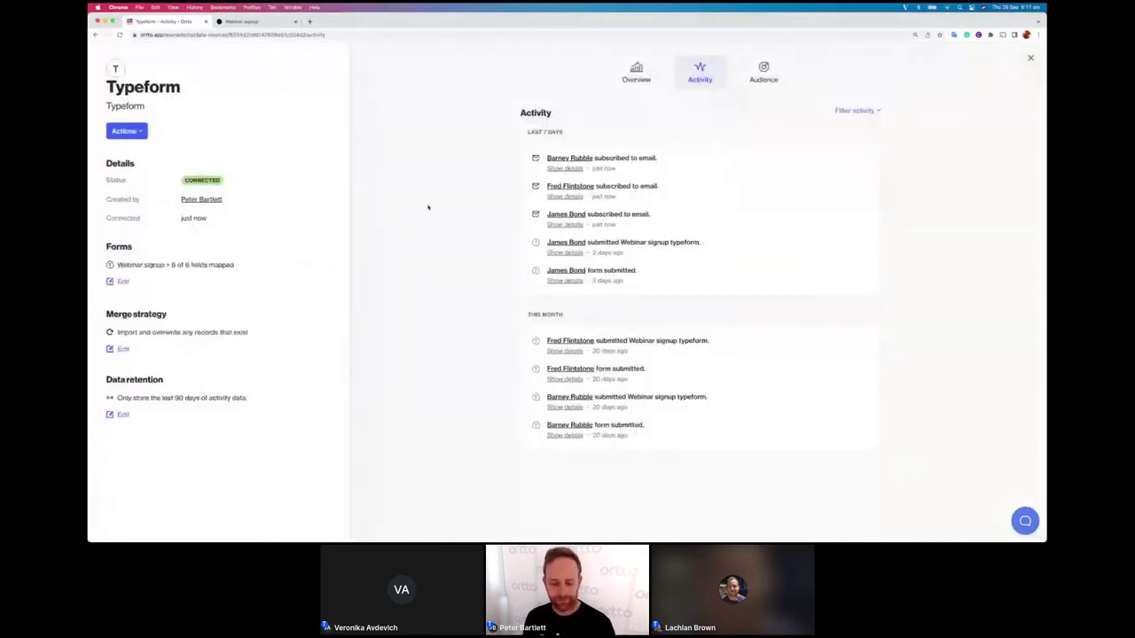
pyautogui.press('super+r')
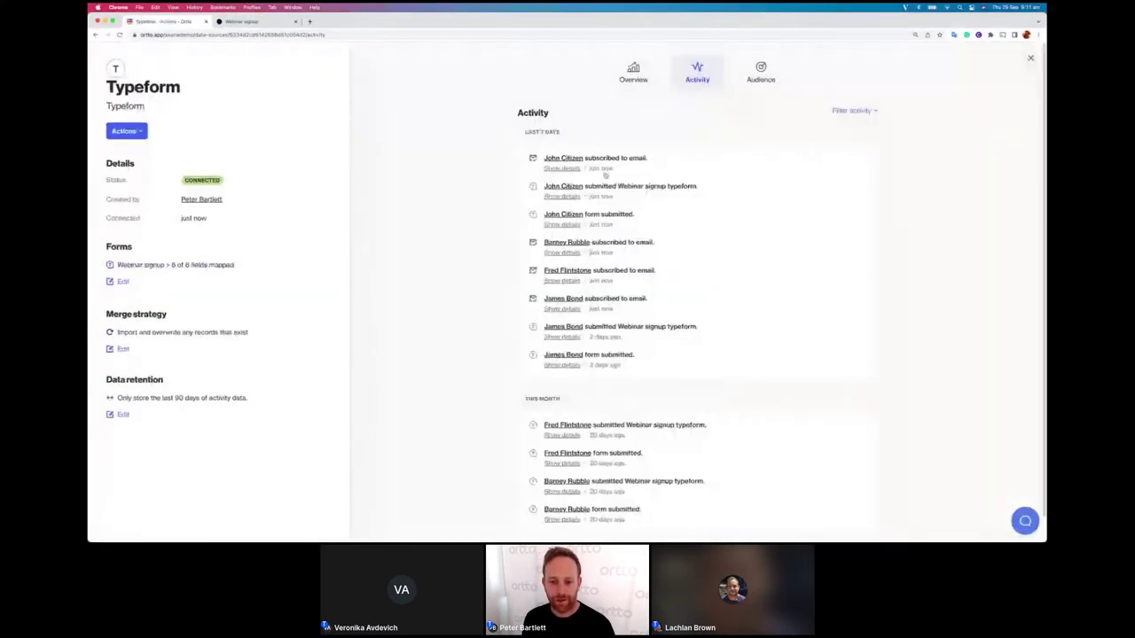
# Step: Expand the new submission's entries to show its Chrome/Mac details and answers (eCommerce, 2)
pyautogui.click(562, 225)
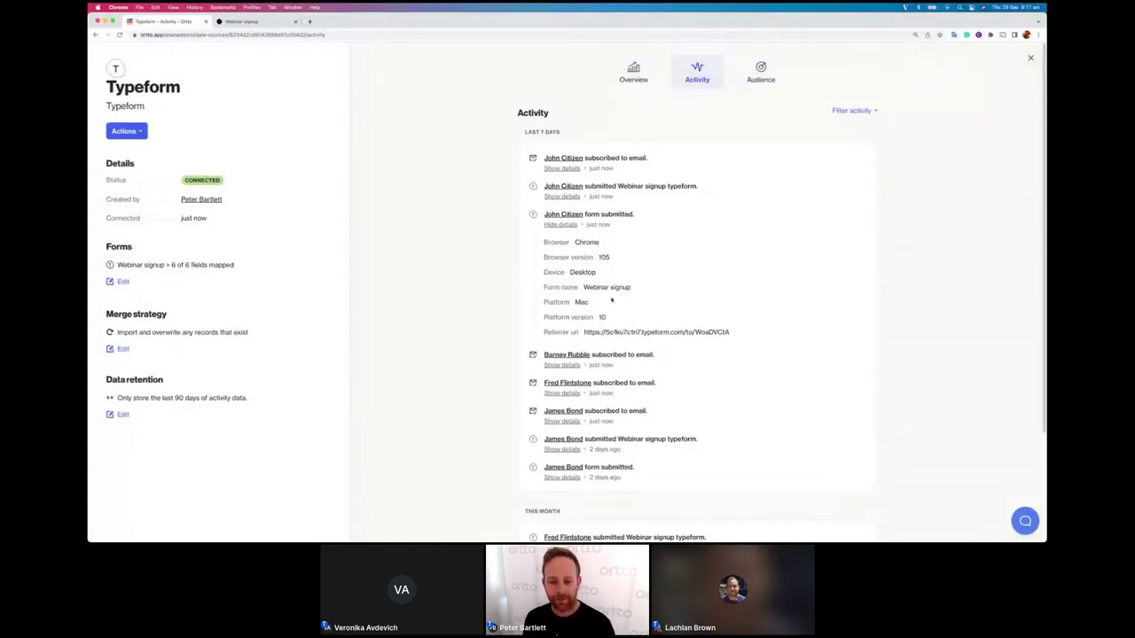
pyautogui.moveTo(584, 288); pyautogui.dragTo(639, 289)
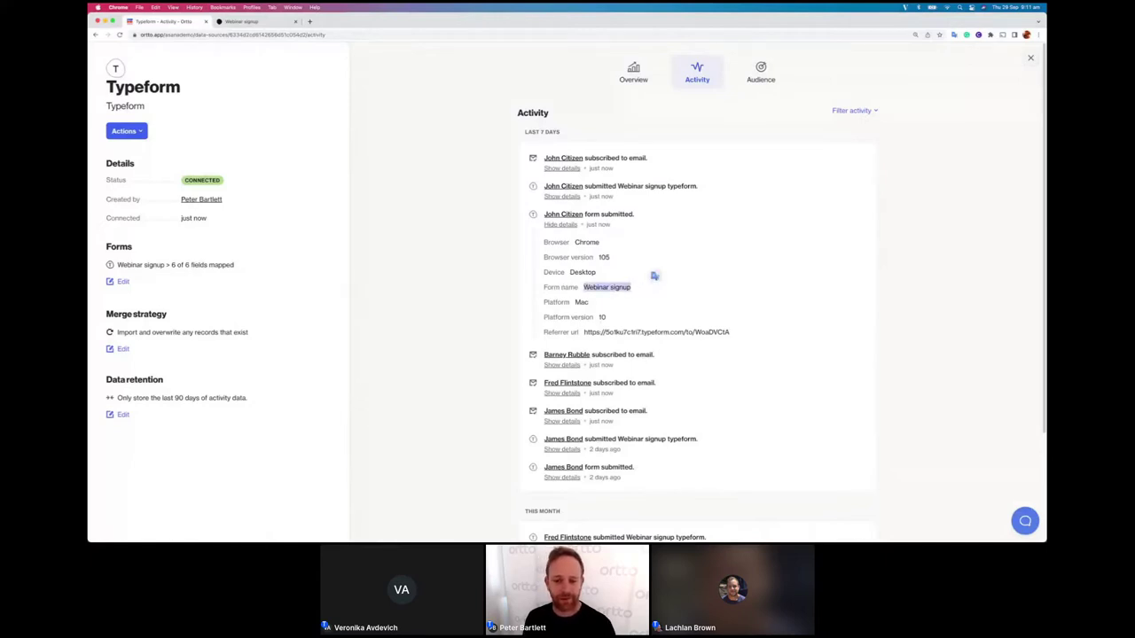
pyautogui.click(562, 197)
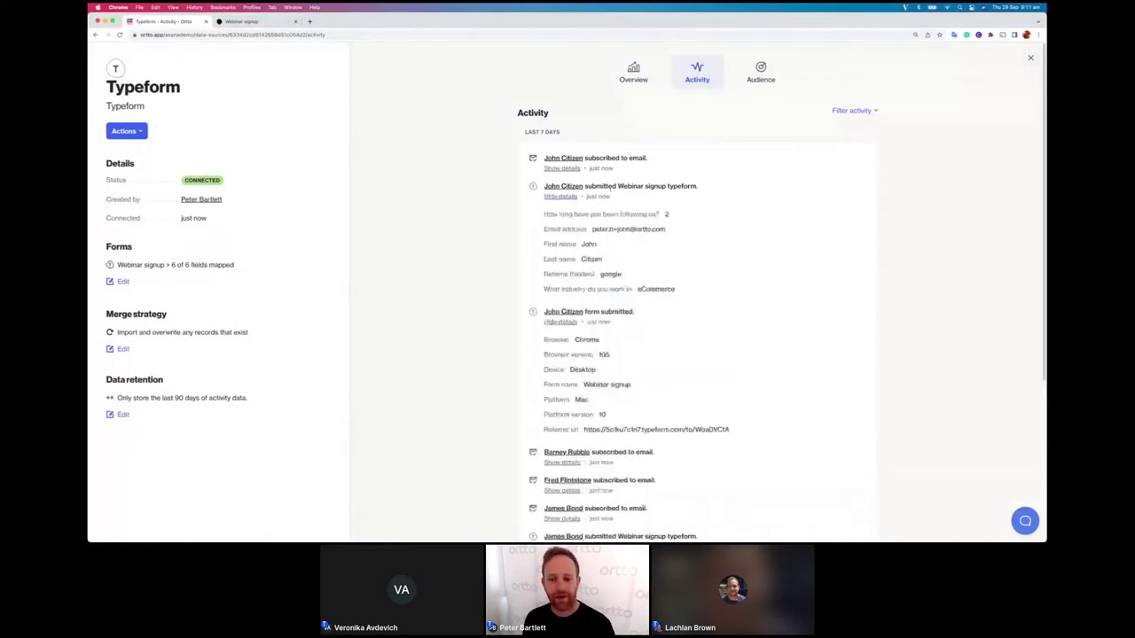
pyautogui.moveTo(683, 291); pyautogui.dragTo(719, 255)
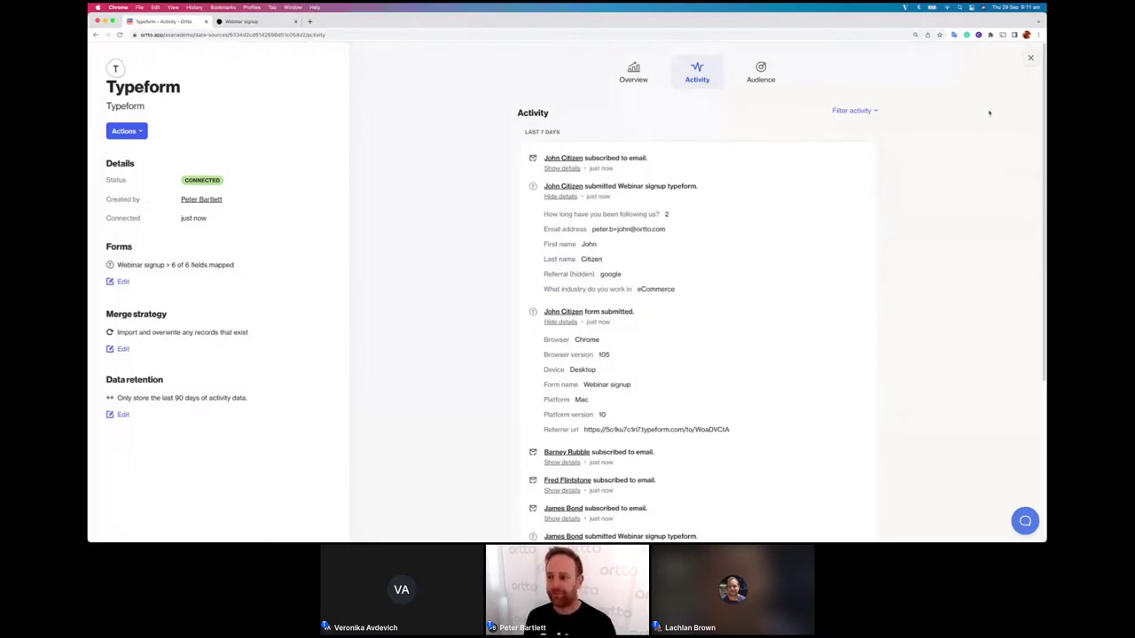
# Step: Close the Typeform source details and go to the Reports list
pyautogui.click(1031, 58)
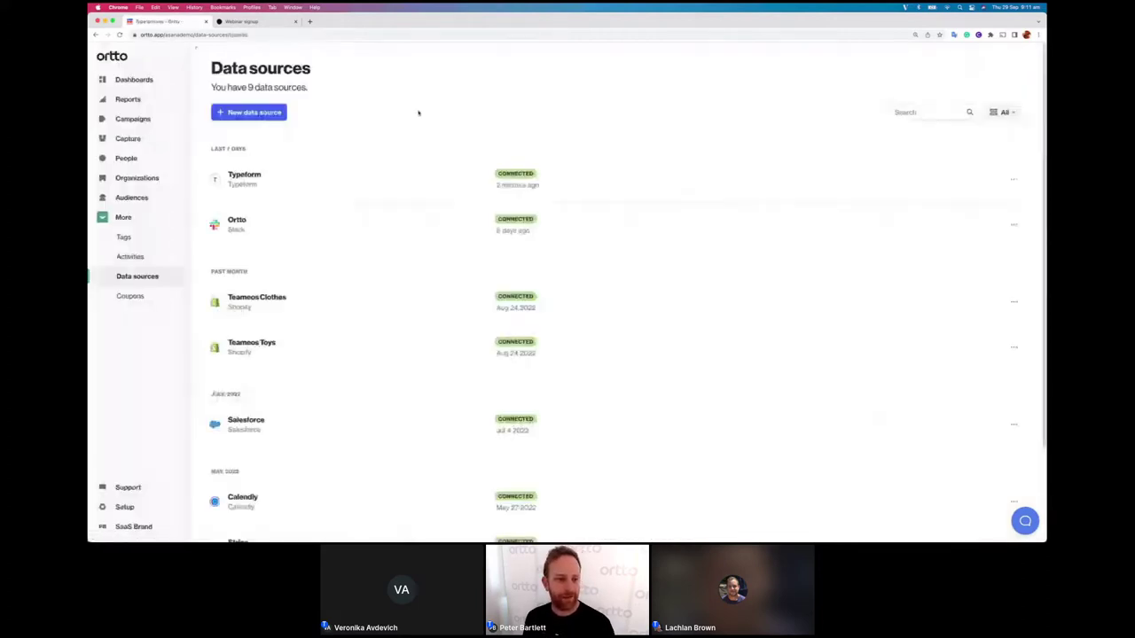
pyautogui.click(124, 99)
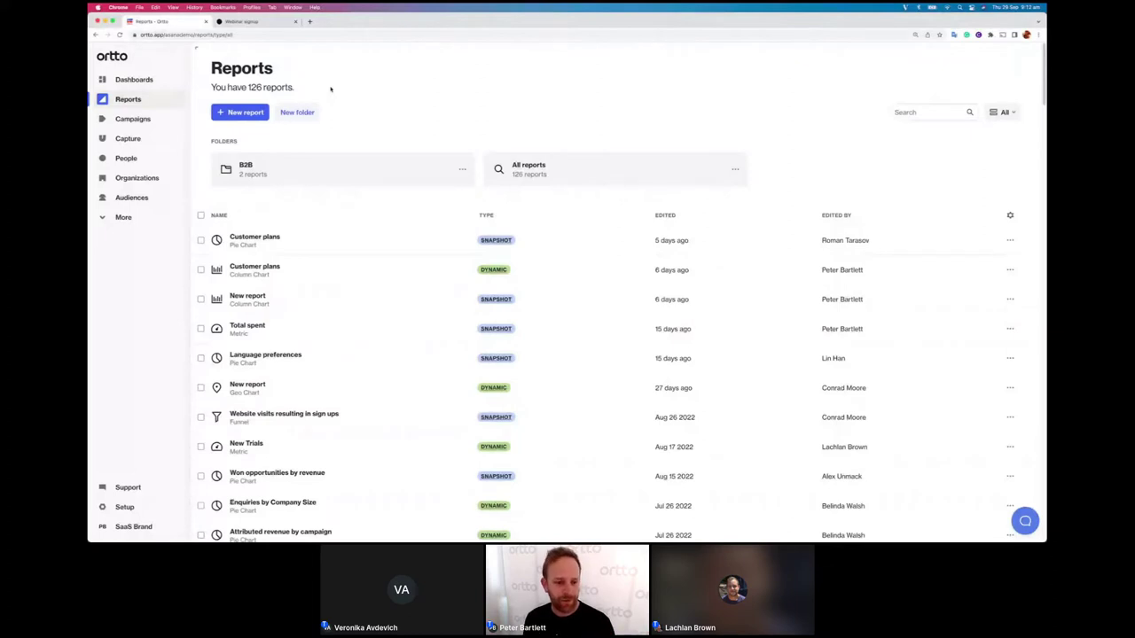
# Step: Start a new report from scratch, choose Column chart as its type, and continue to Setup
pyautogui.click(250, 113)
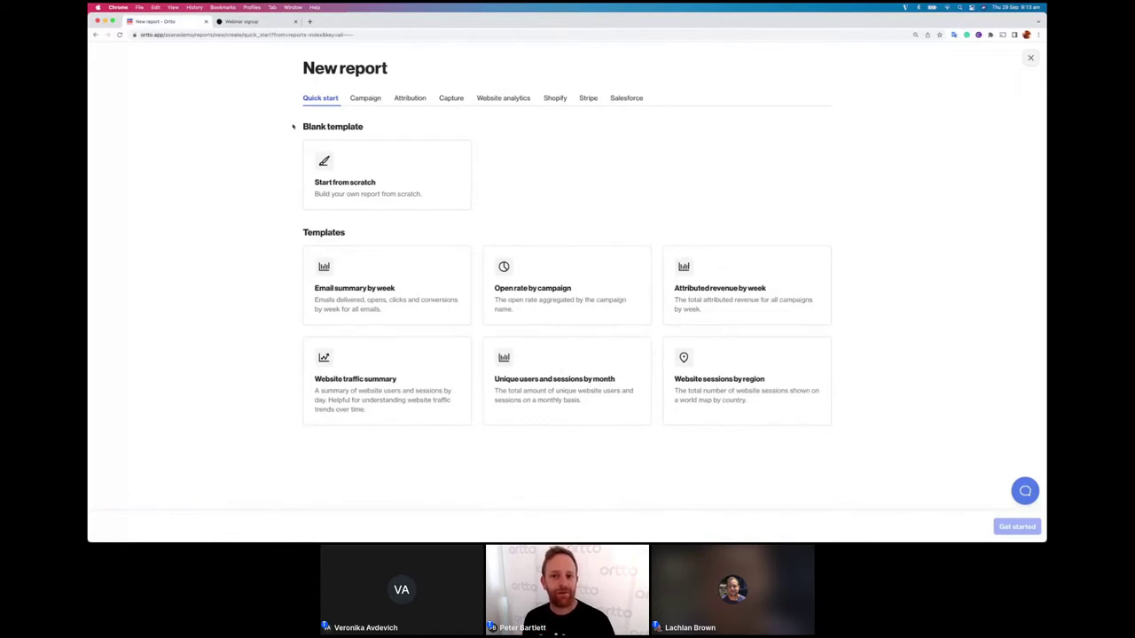
pyautogui.click(374, 159)
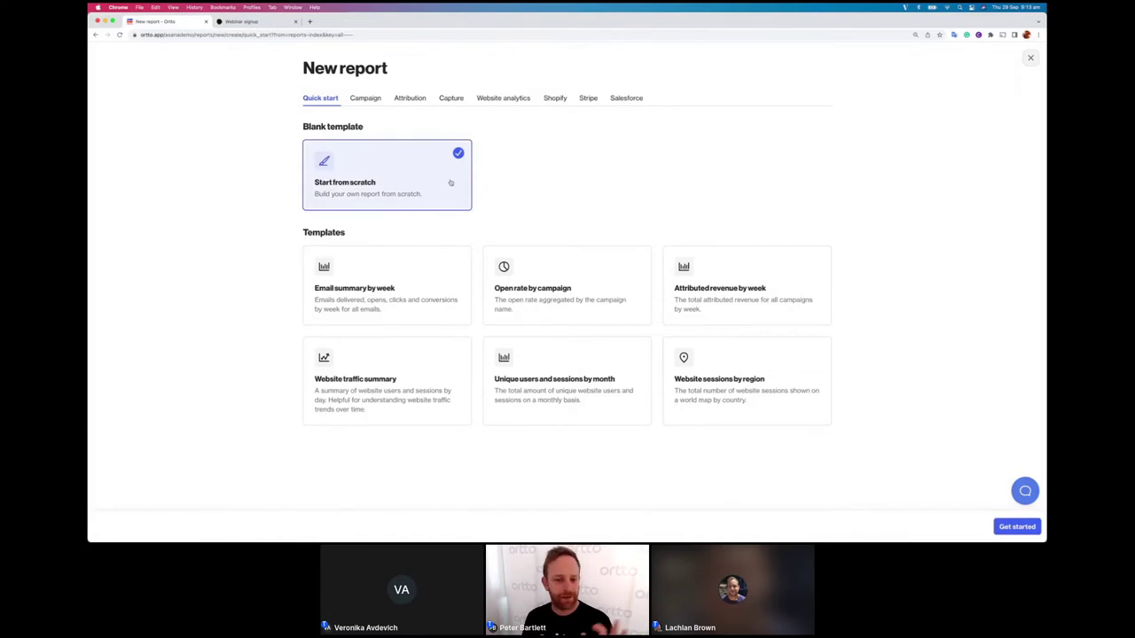
pyautogui.click(1017, 527)
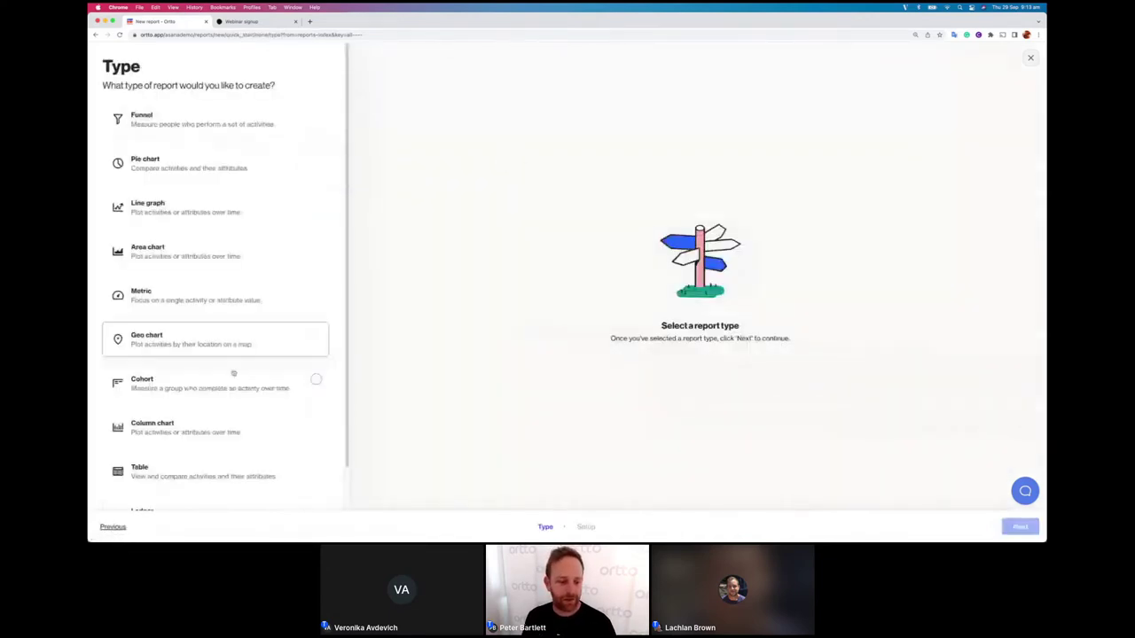
pyautogui.click(203, 423)
pyautogui.click(1020, 525)
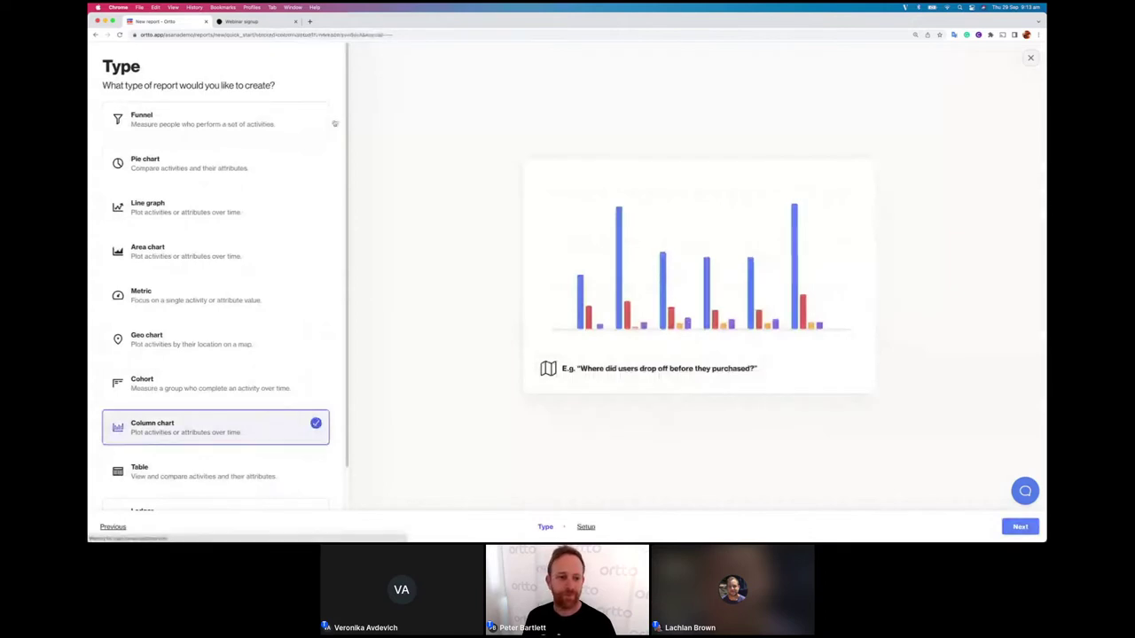
# Step: Rename the report to 'Customer plans' and add the Customer Plan field as its metric
pyautogui.tripleClick(220, 120)
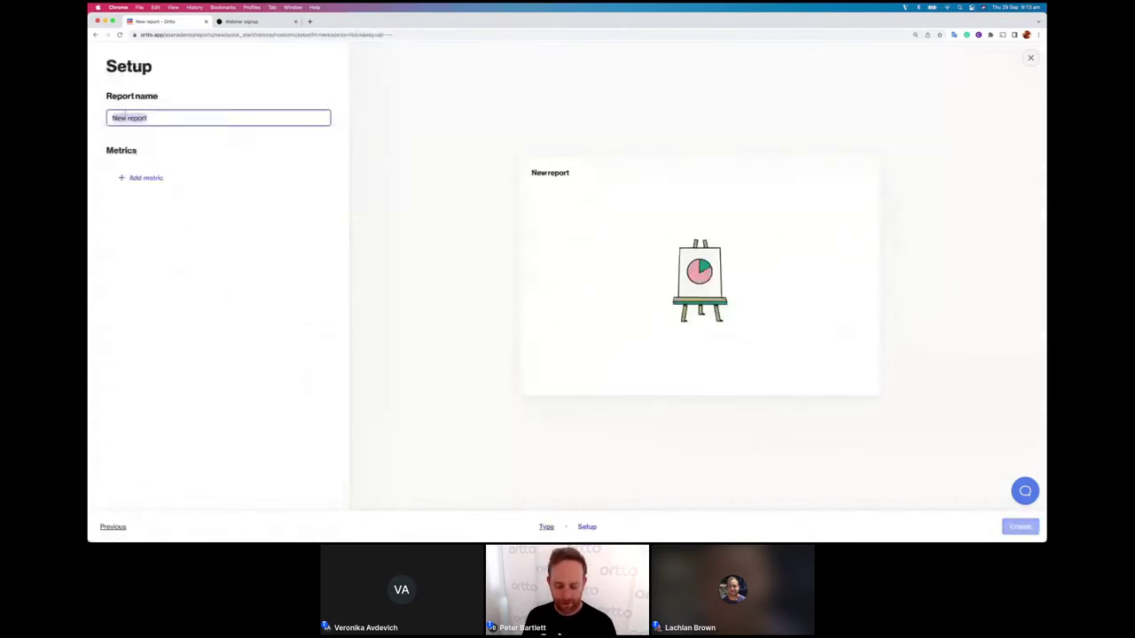
pyautogui.write('Customer plans')
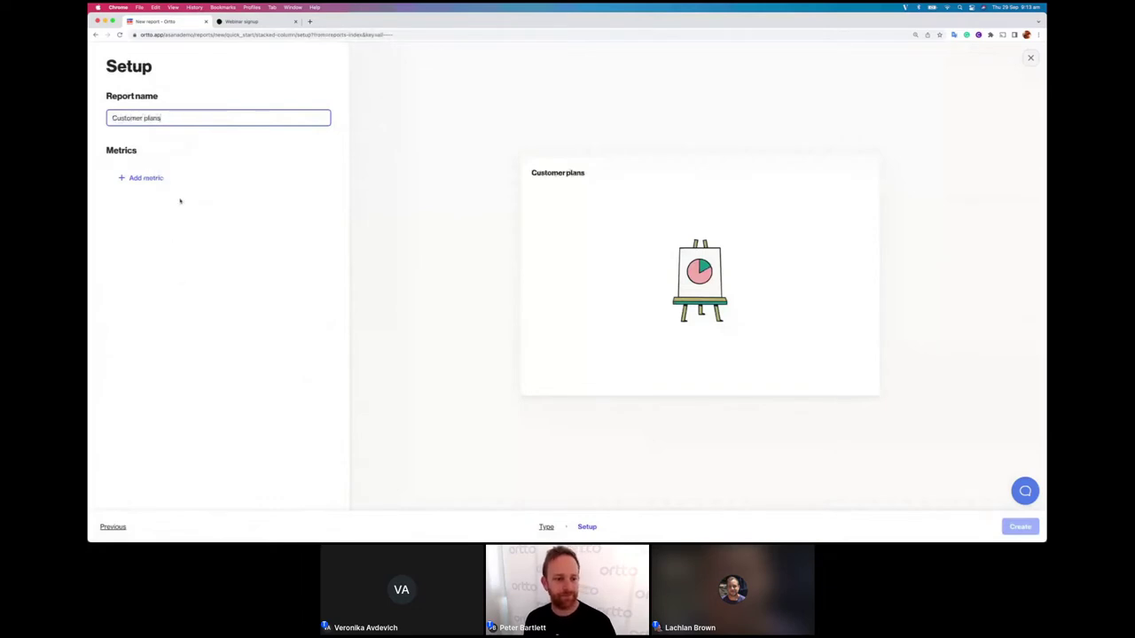
pyautogui.click(182, 186)
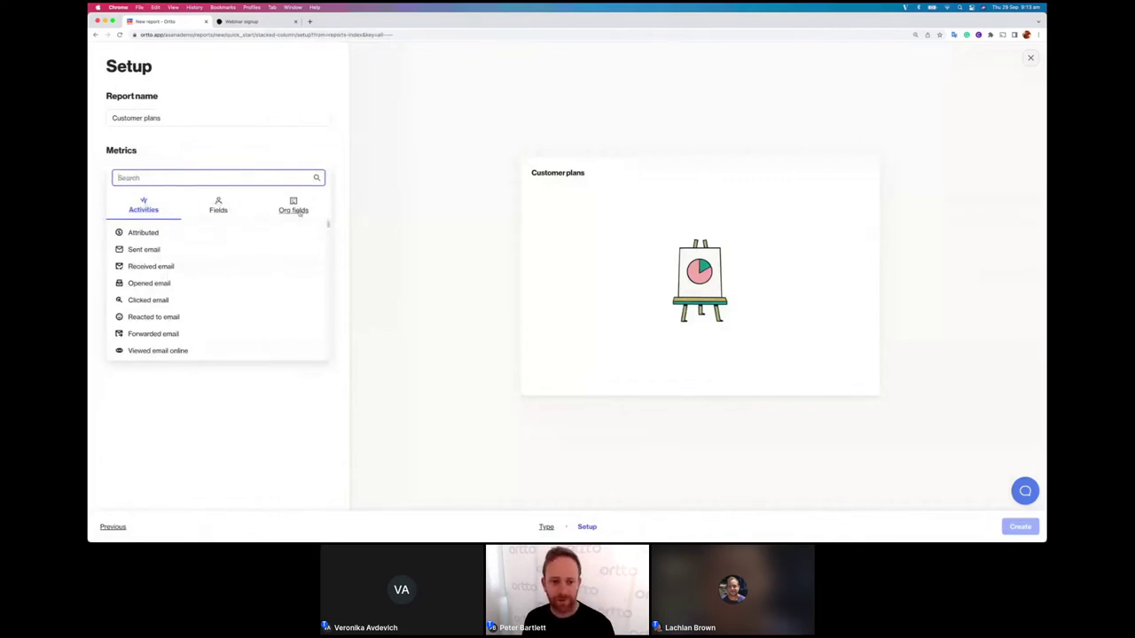
pyautogui.click(219, 210)
pyautogui.click(219, 210)
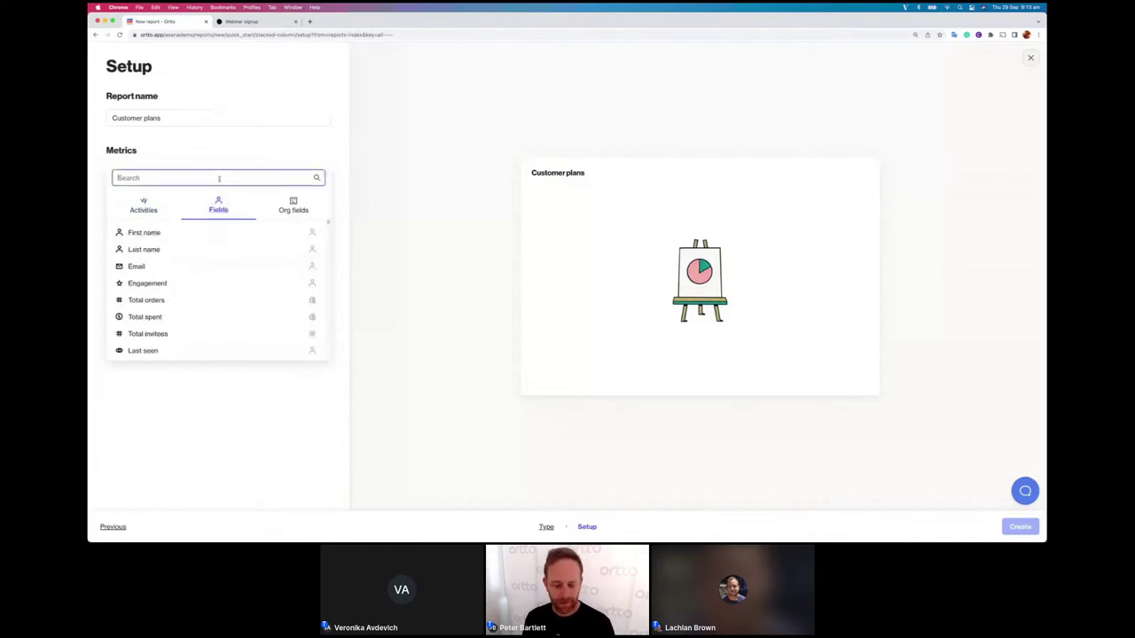
pyautogui.write('plan')
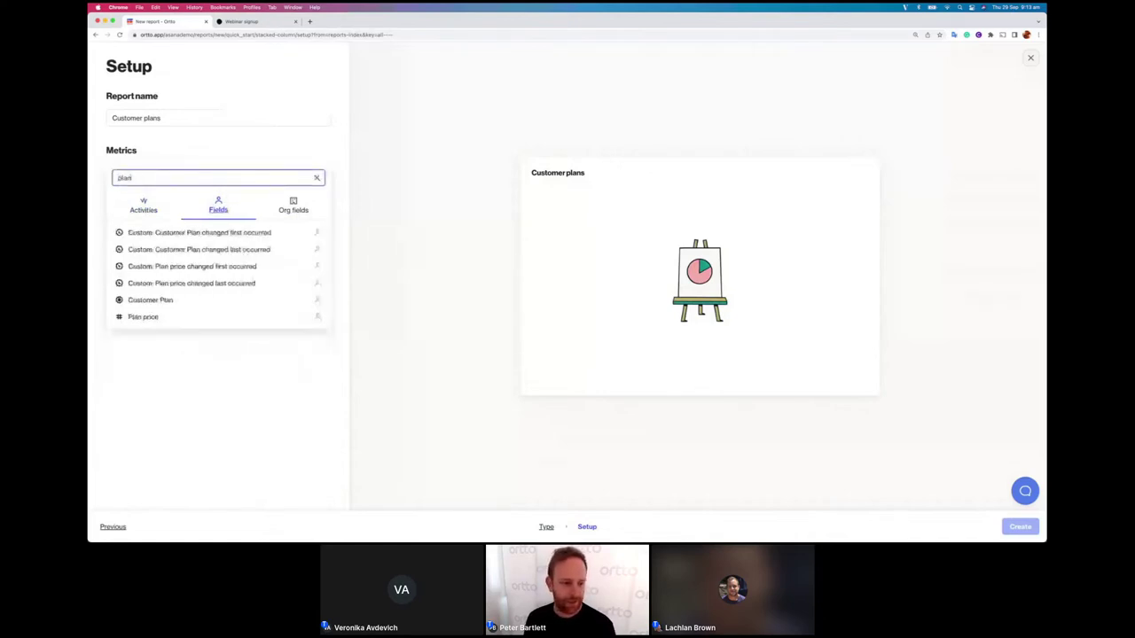
pyautogui.click(170, 300)
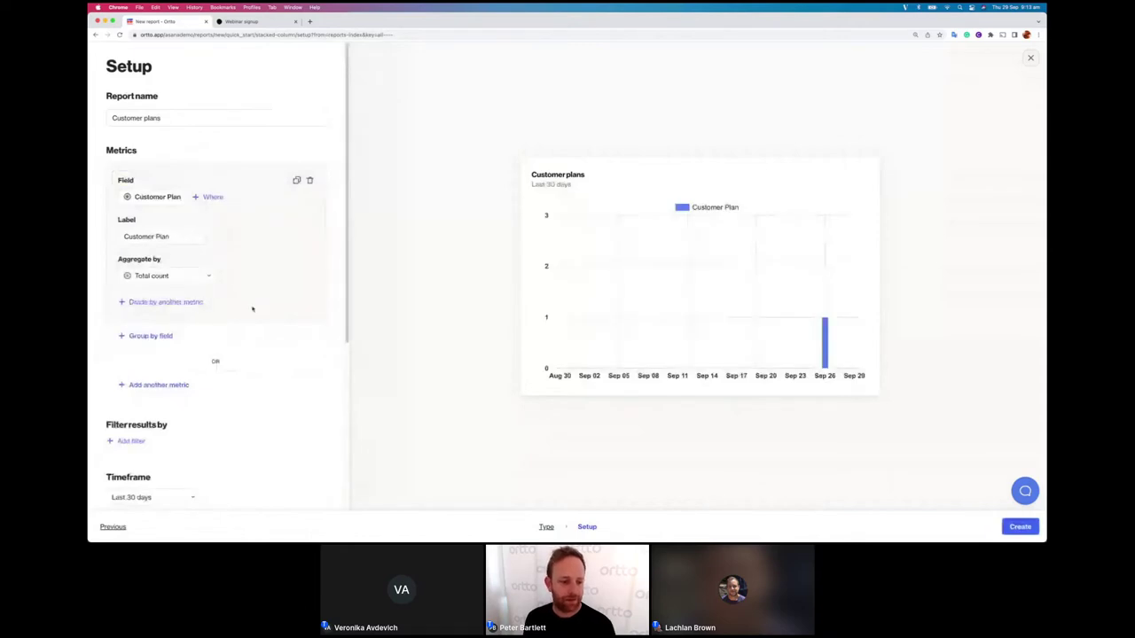
# Step: Include suppressed members and aggregate the Customer Plan metric by Total incremental
pyautogui.scroll(-1, 252, 308)
pyautogui.scroll(-5, 251, 308)
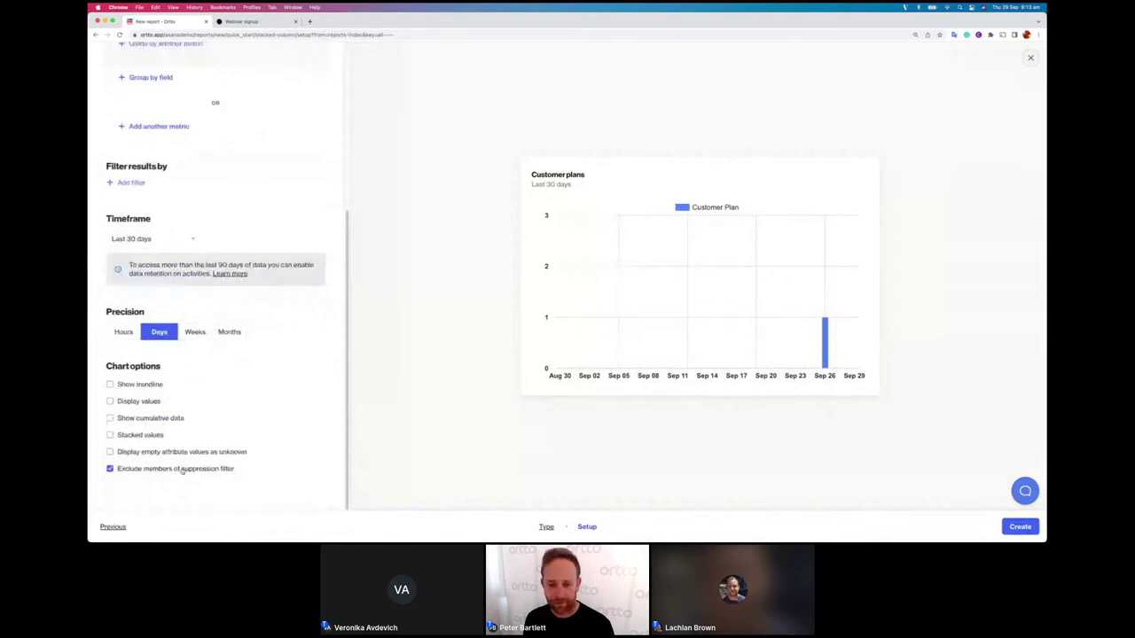
pyautogui.click(182, 470)
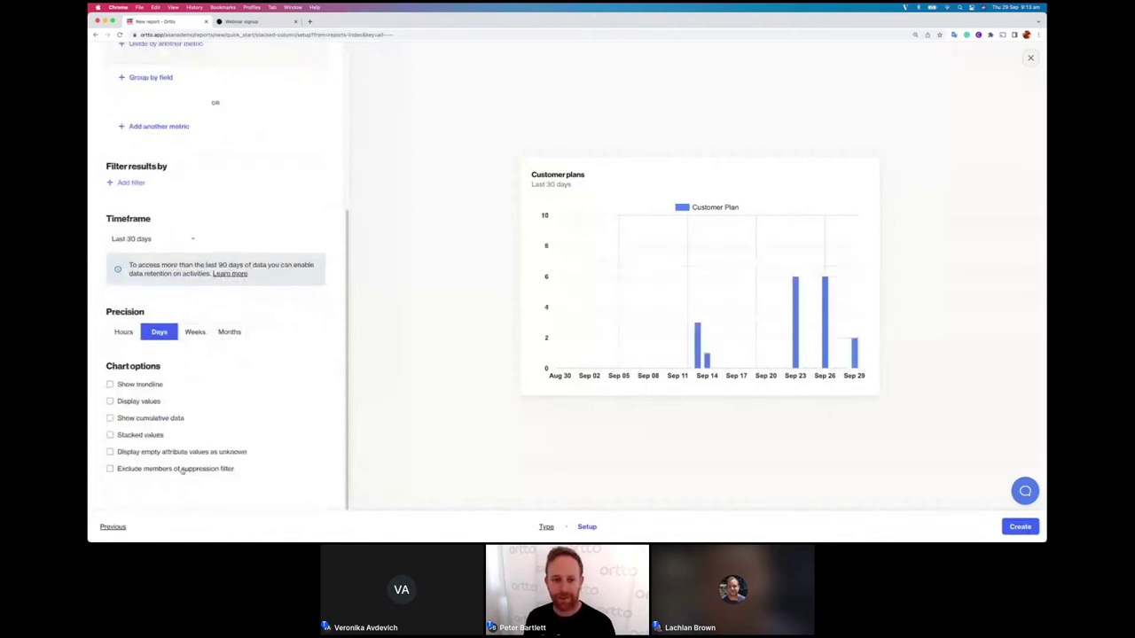
pyautogui.scroll(4, 199, 392)
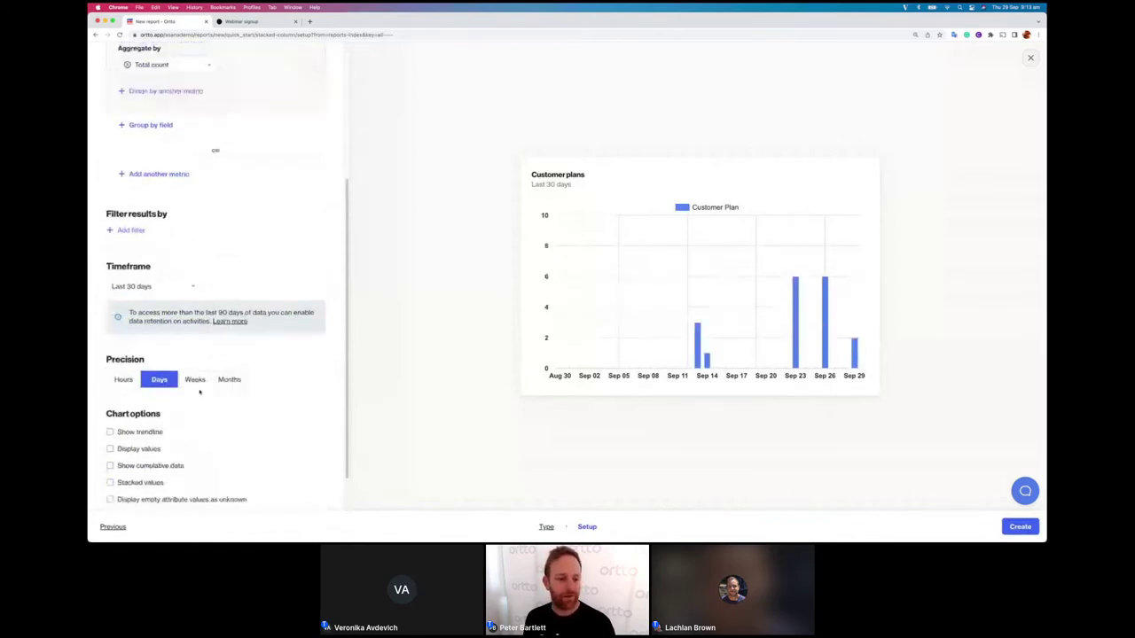
pyautogui.scroll(2, 200, 392)
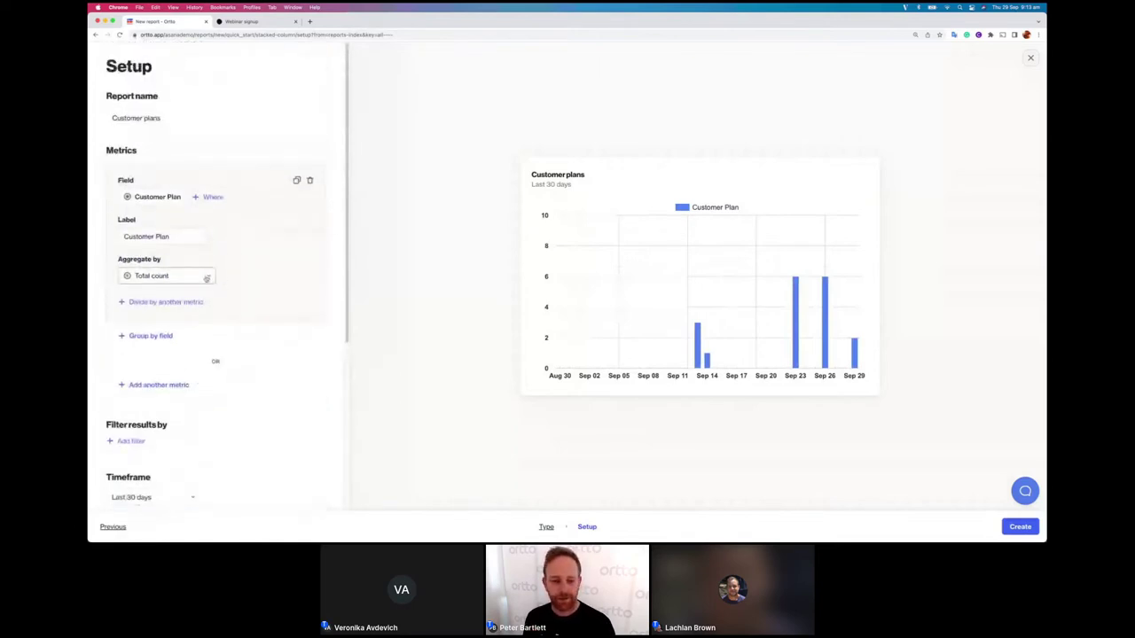
pyautogui.click(206, 277)
pyautogui.click(196, 335)
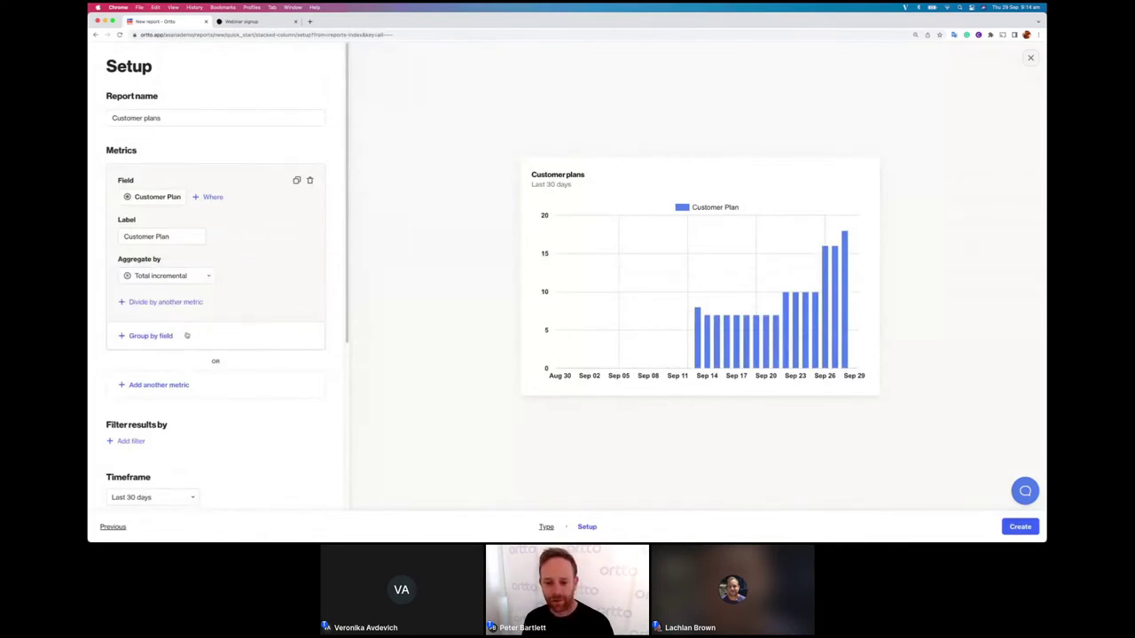
pyautogui.moveTo(695, 313)
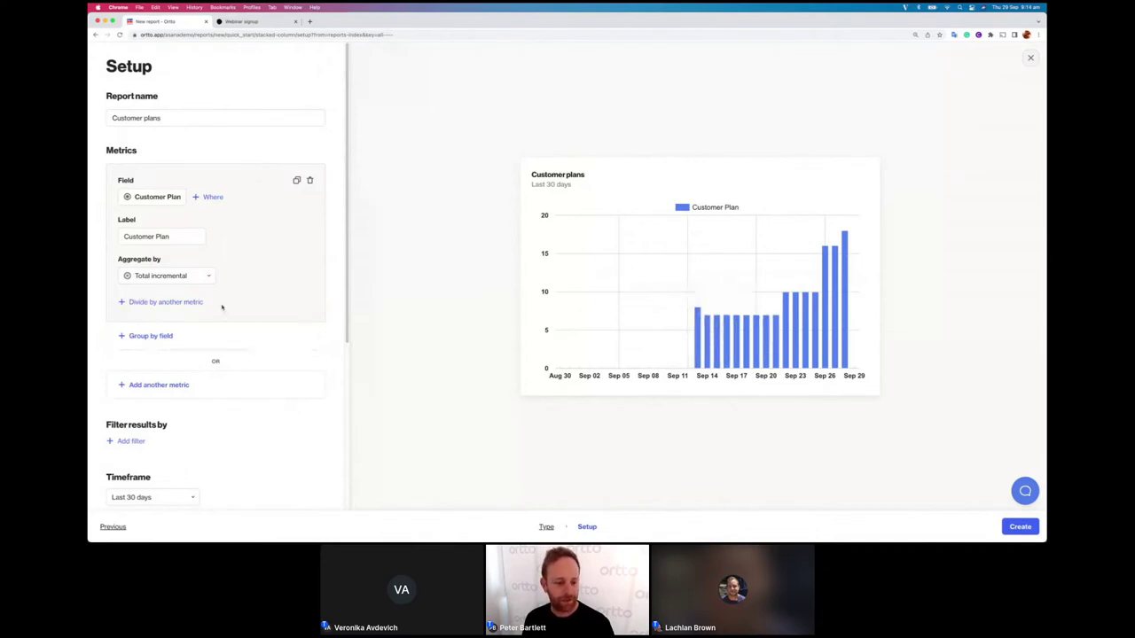
# Step: Group the chart by Customer Plan and set the timeframe to Last 7 days
pyautogui.click(221, 335)
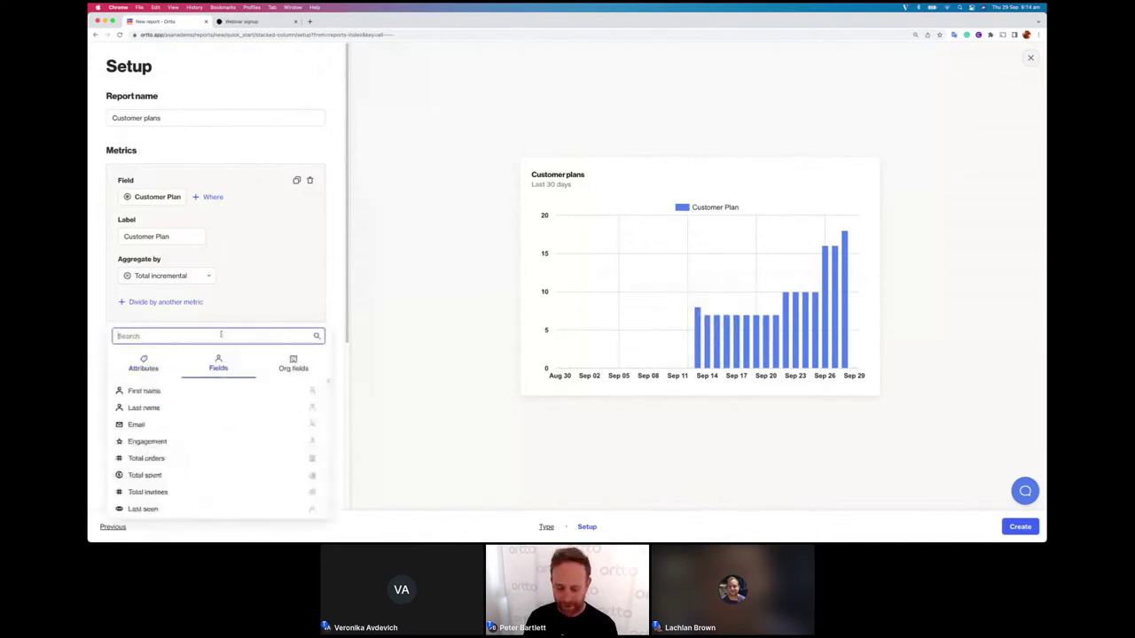
pyautogui.write('plan')
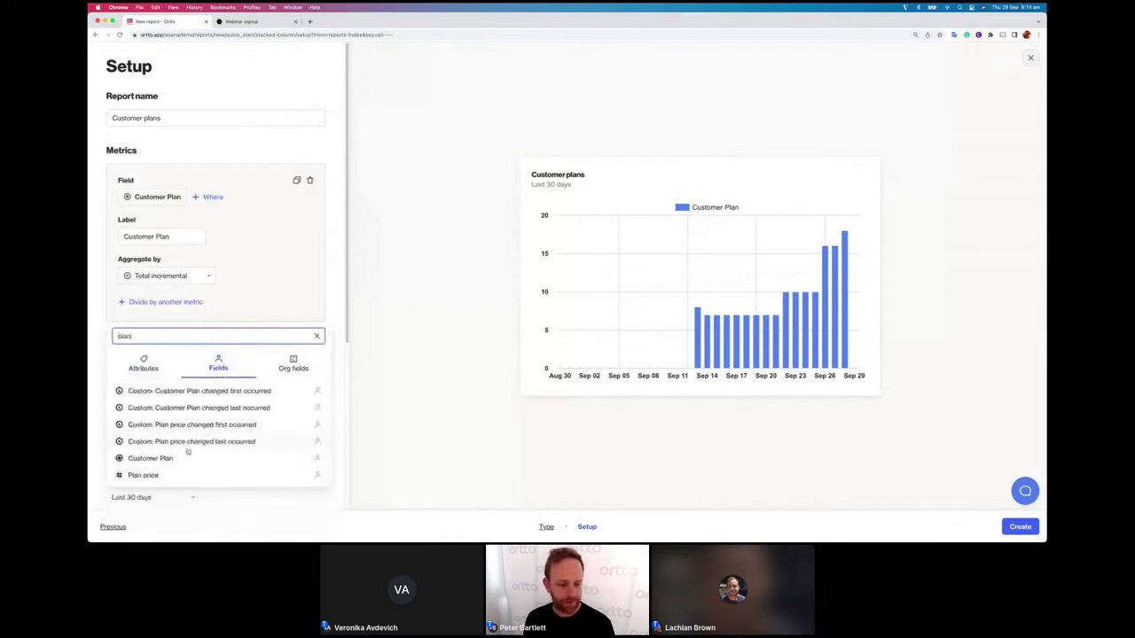
pyautogui.click(178, 459)
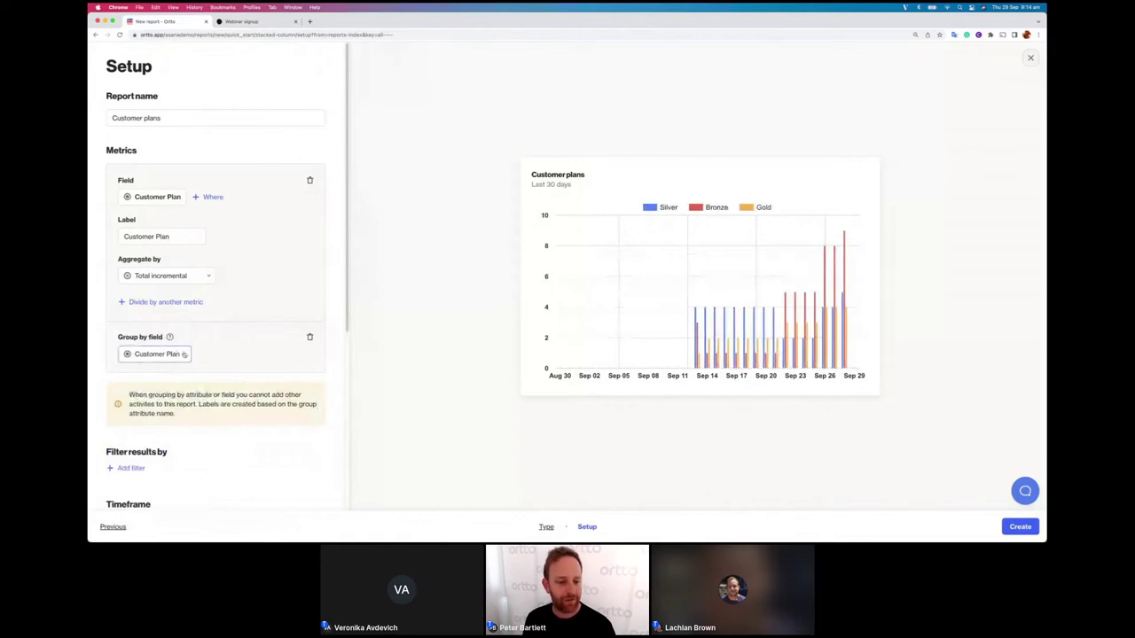
pyautogui.scroll(-2, 177, 399)
pyautogui.click(173, 465)
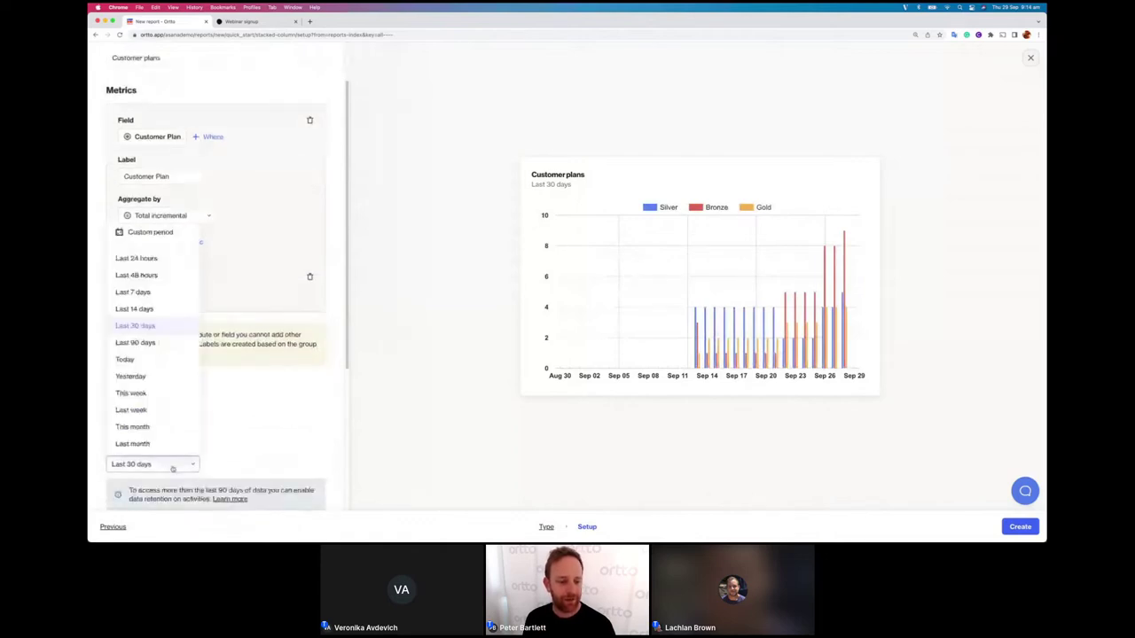
pyautogui.click(133, 292)
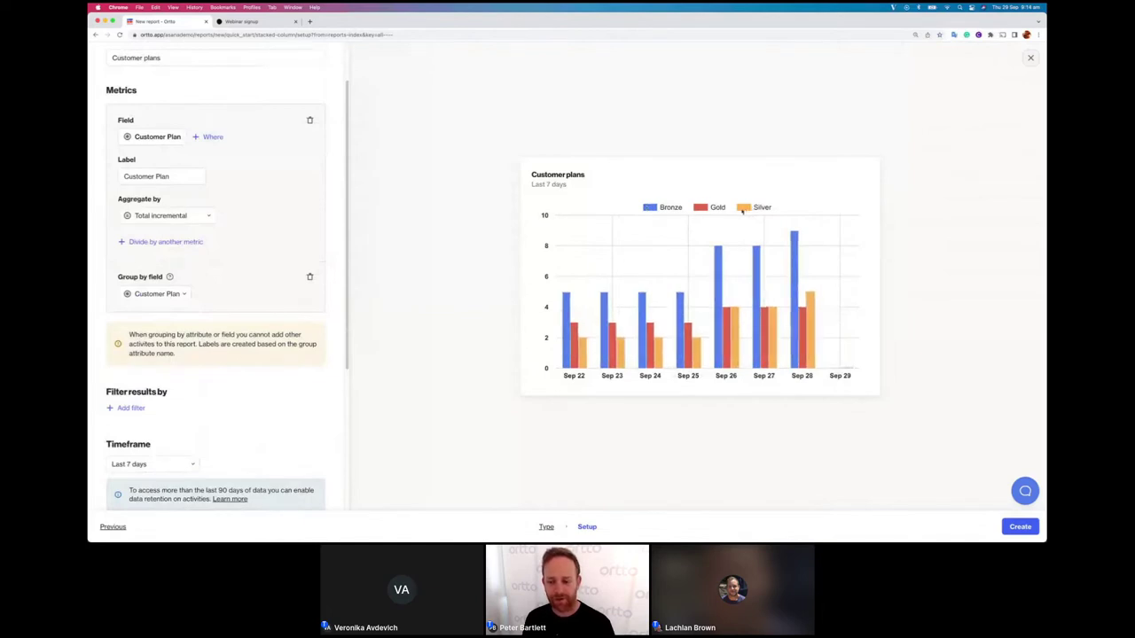
# Step: Show the data in weekly buckets and widen the timeframe to Last 30 days
pyautogui.moveTo(566, 305)
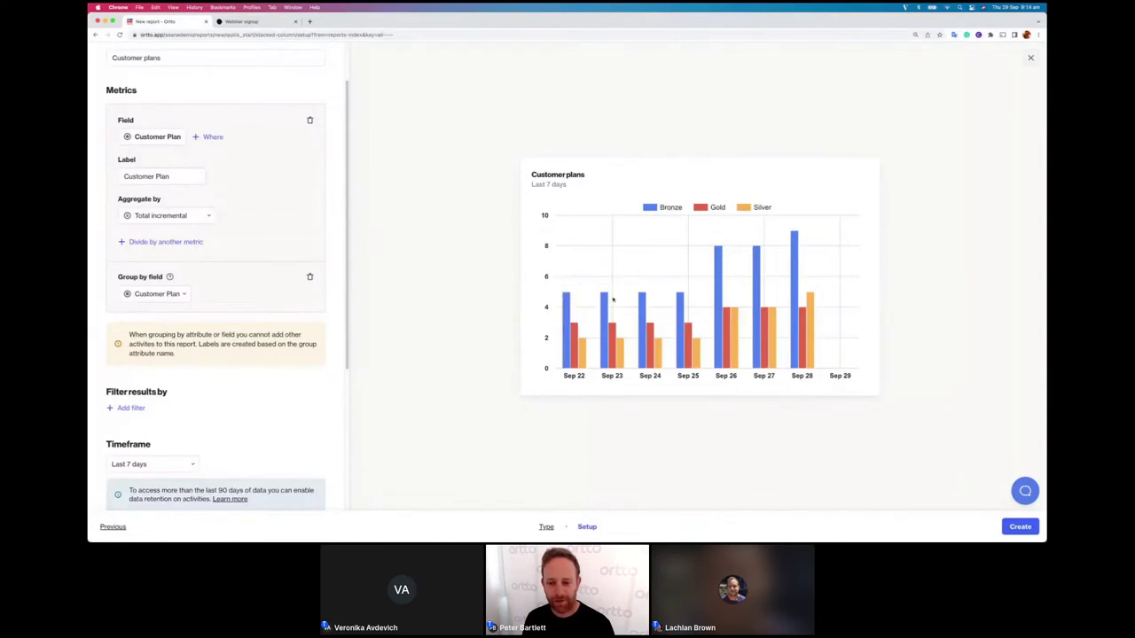
pyautogui.moveTo(718, 258)
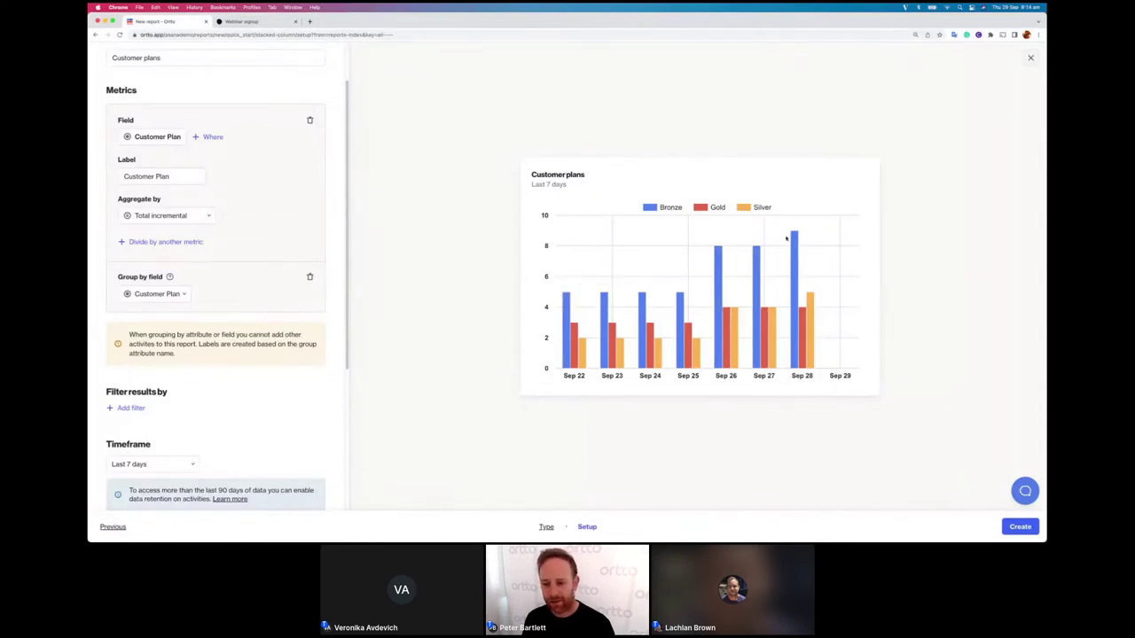
pyautogui.moveTo(580, 349)
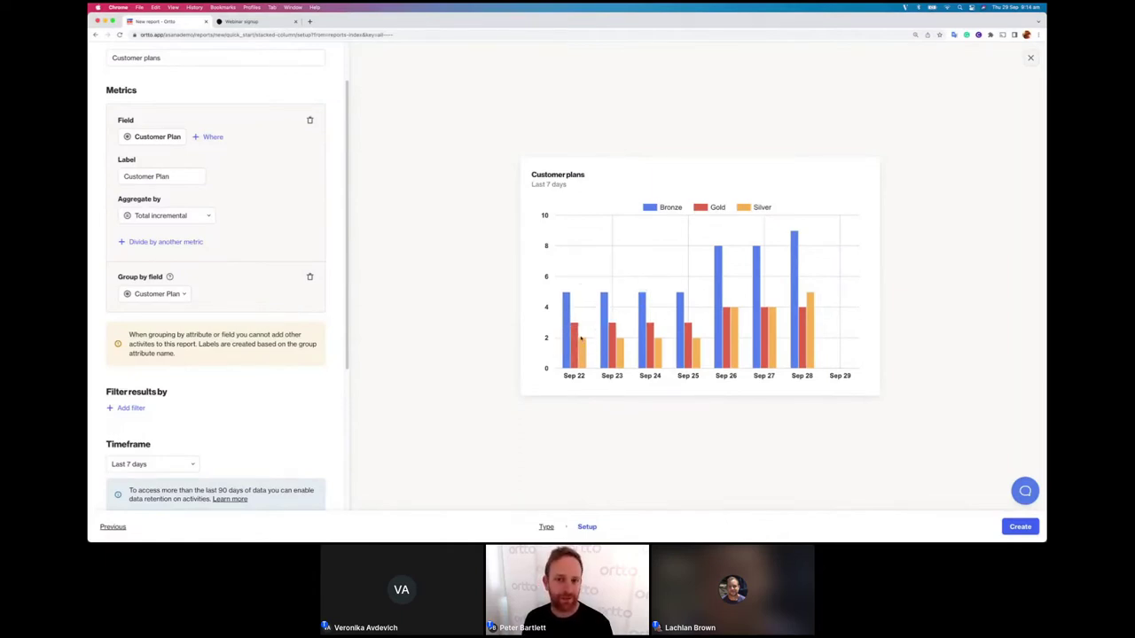
pyautogui.moveTo(760, 340)
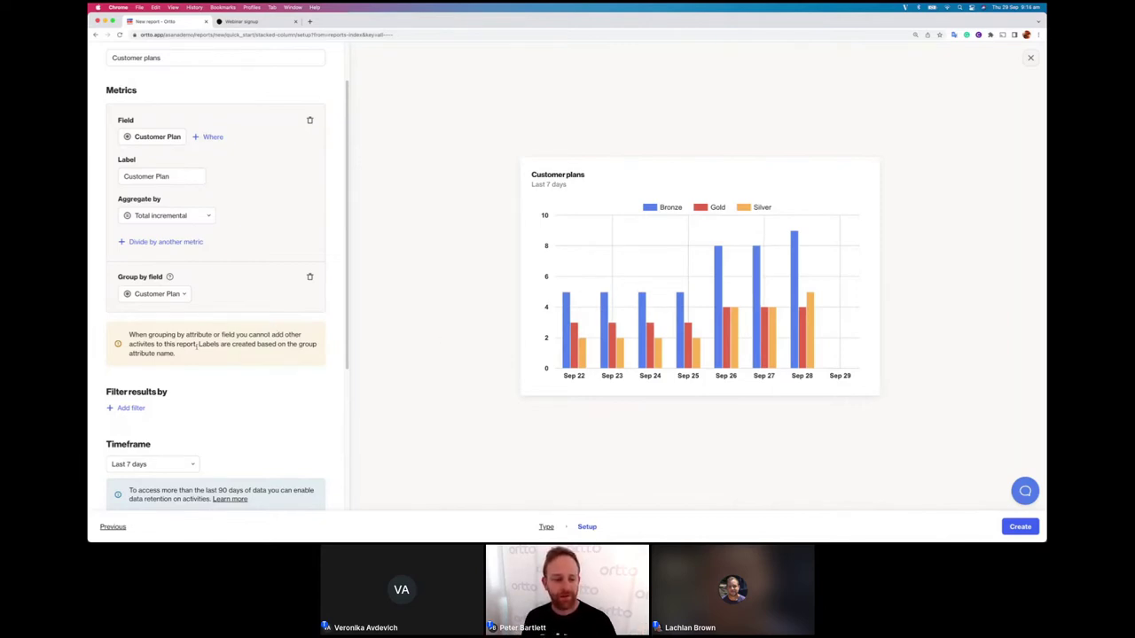
pyautogui.scroll(-2, 235, 385)
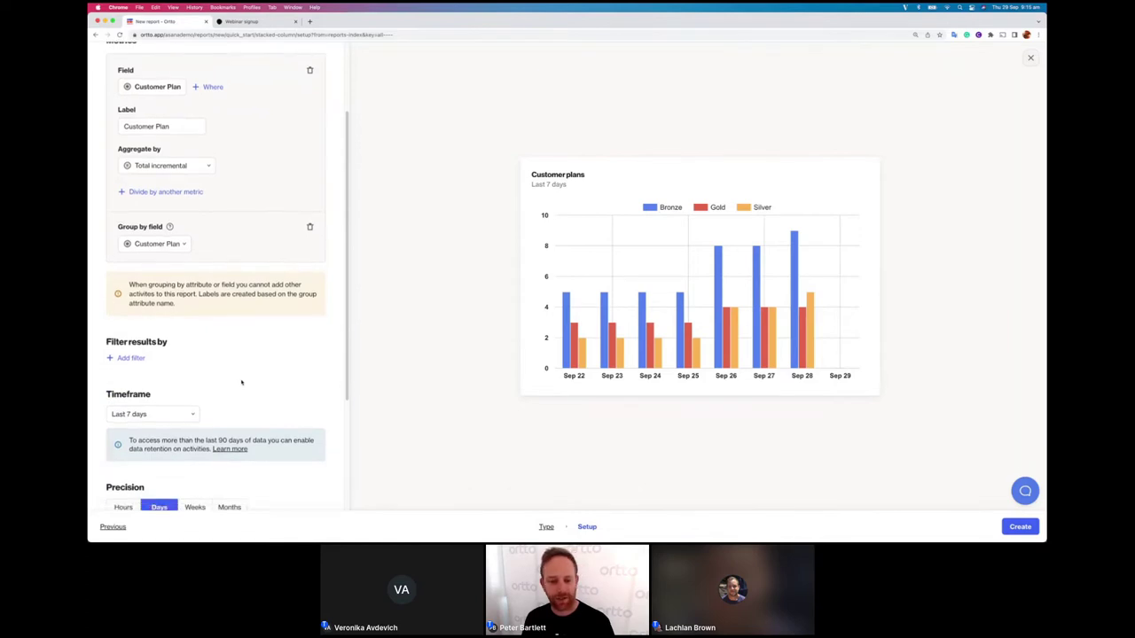
pyautogui.scroll(-5, 241, 383)
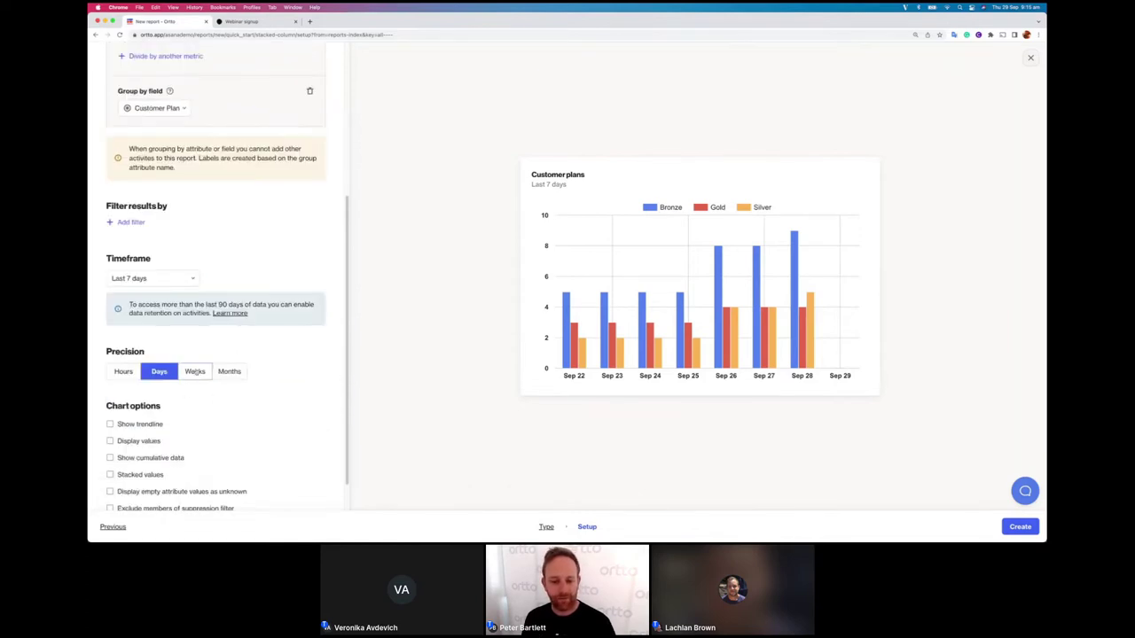
pyautogui.click(195, 372)
pyautogui.click(155, 279)
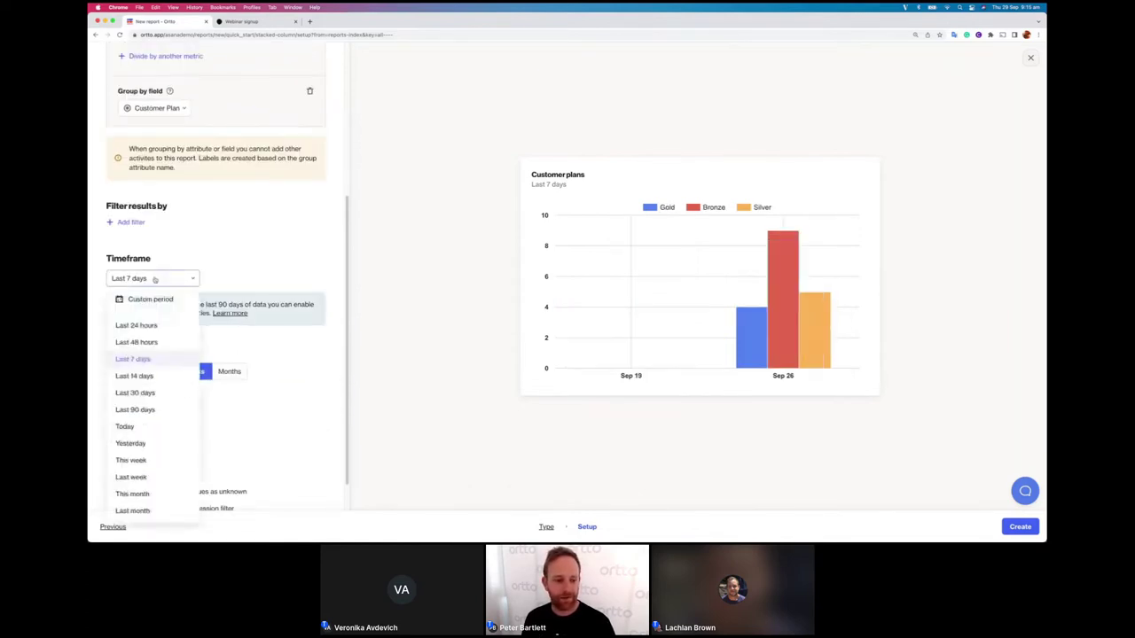
pyautogui.click(149, 392)
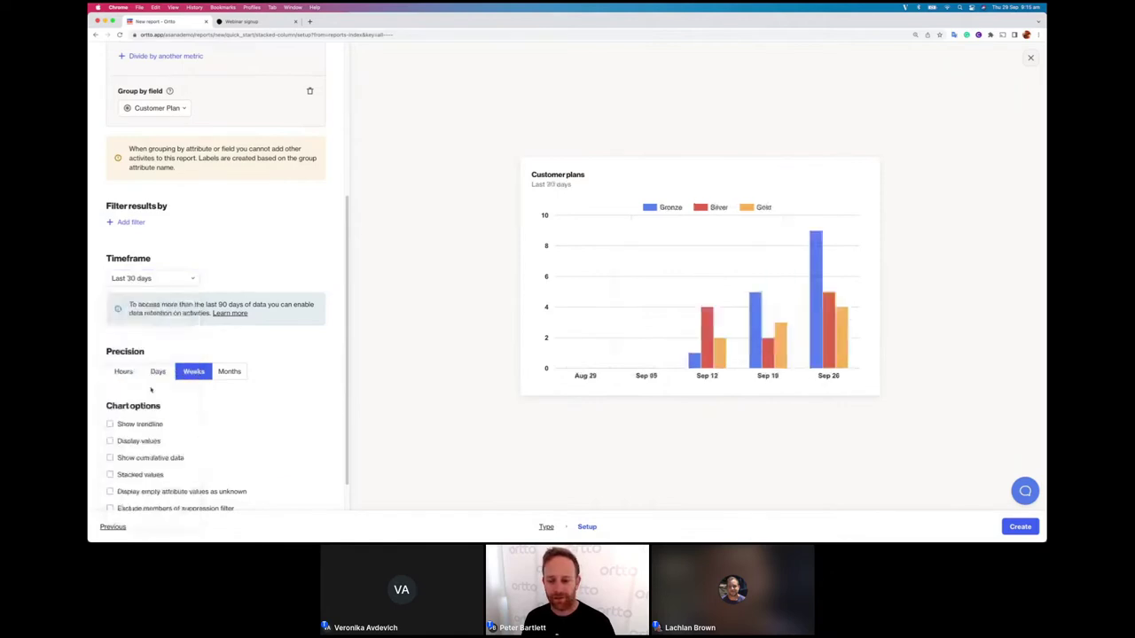